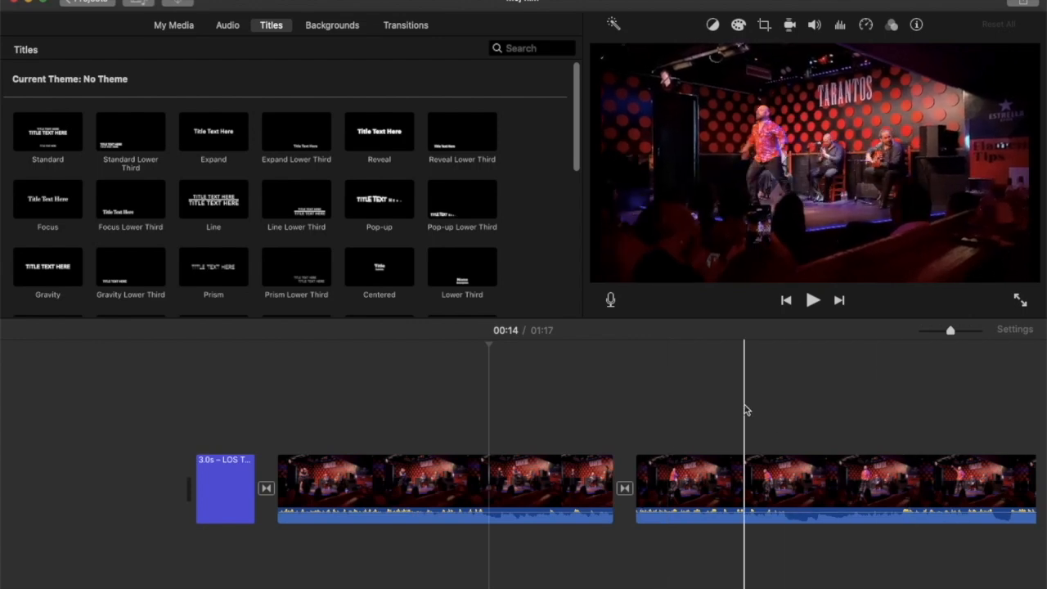
# Add the Scrolling Credits title after the last concert clip at the end of the timeline.
pyautogui.hscroll(10, 744, 409)
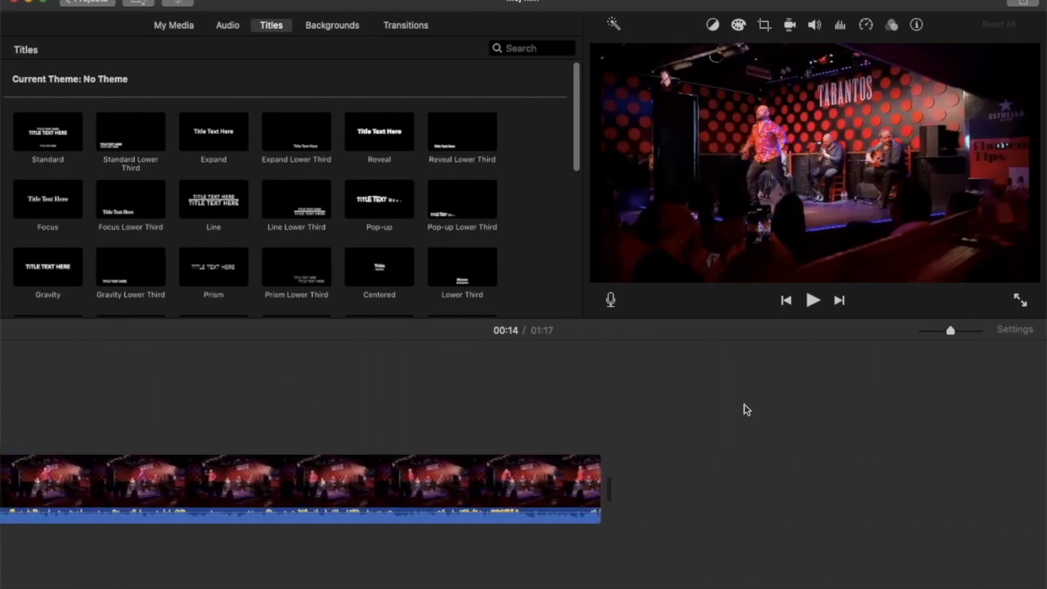
pyautogui.scroll(-10, 432, 208)
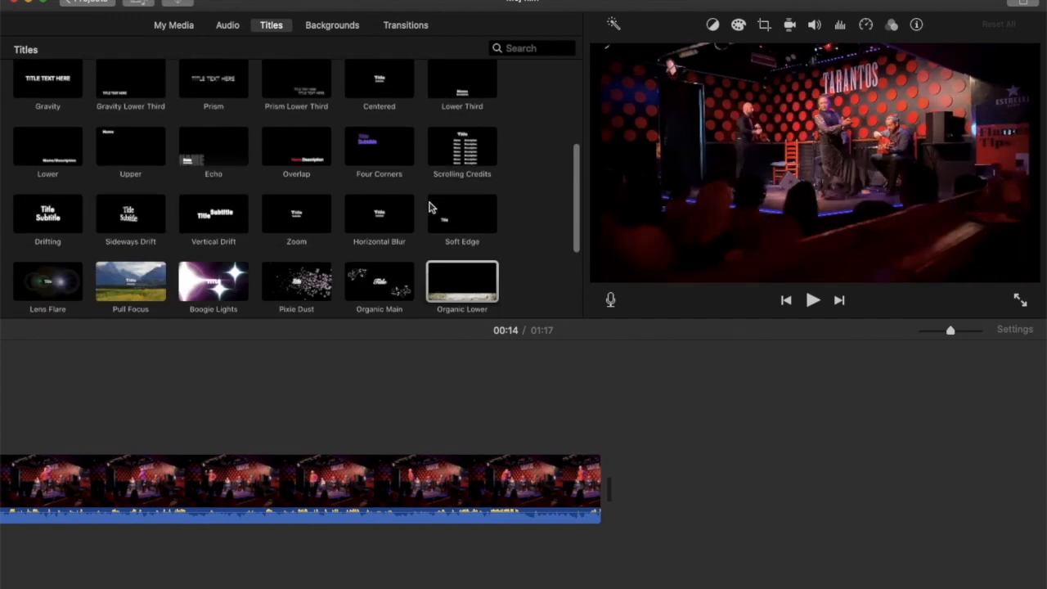
pyautogui.scroll(4, 429, 206)
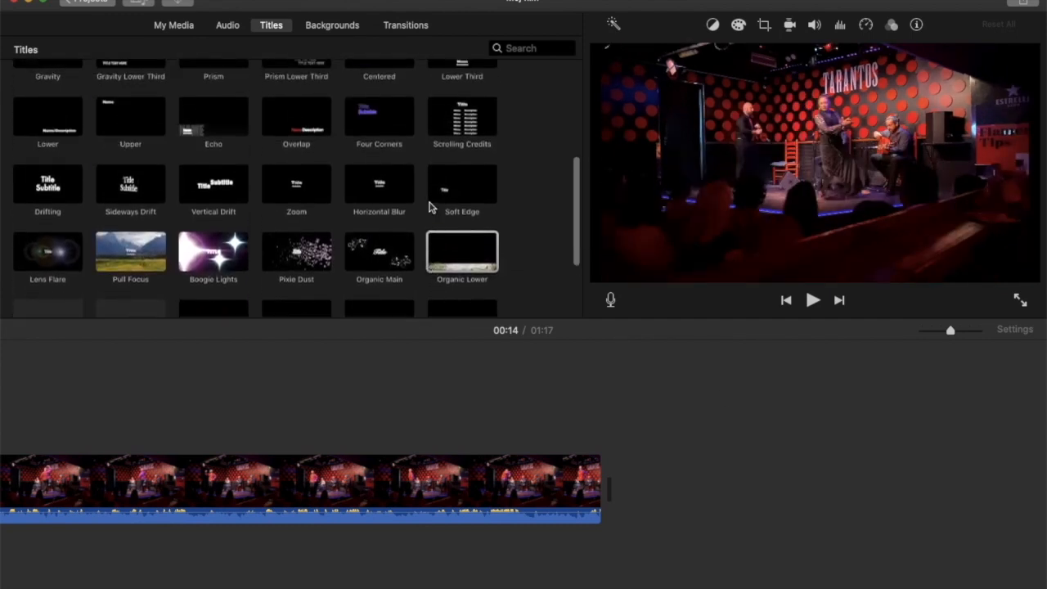
pyautogui.click(456, 122)
pyautogui.moveTo(456, 123); pyautogui.dragTo(664, 493)
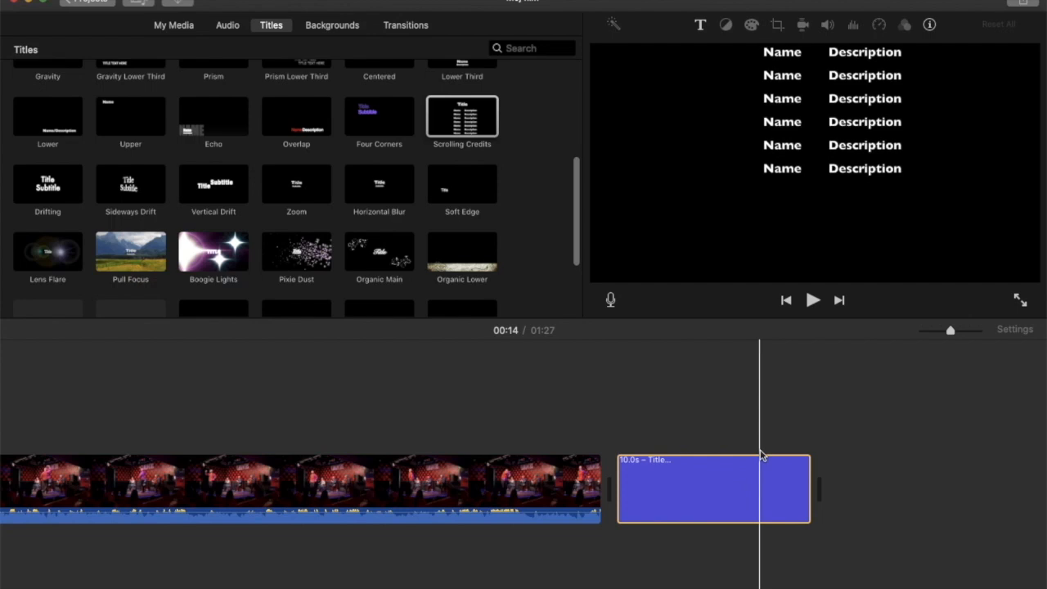
# Open the scrolling credits for text editing and select individual Name and Description placeholders.
pyautogui.click(697, 484)
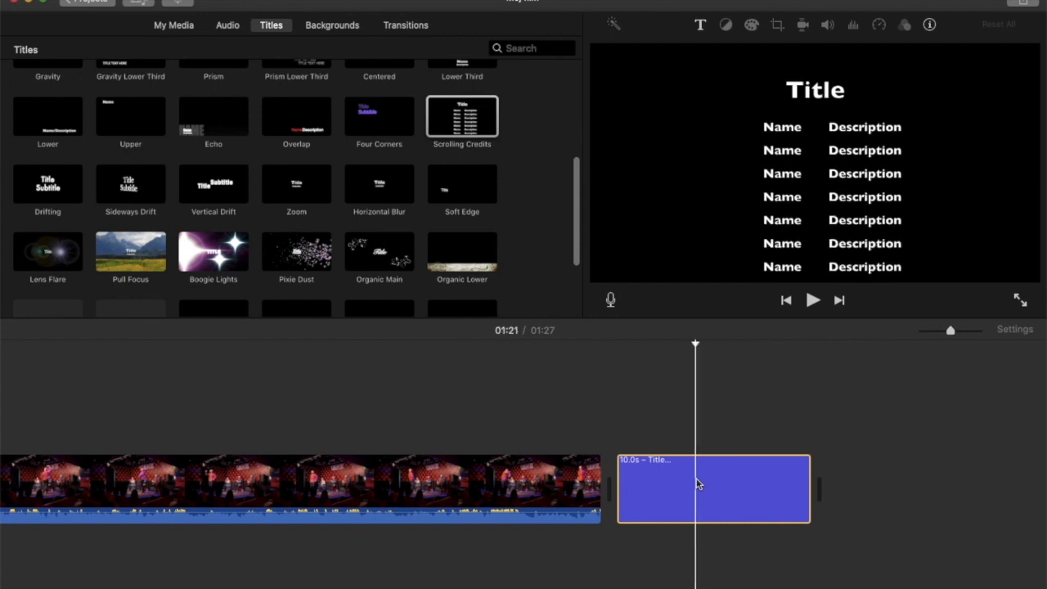
pyautogui.doubleClick(697, 484)
pyautogui.click(773, 218)
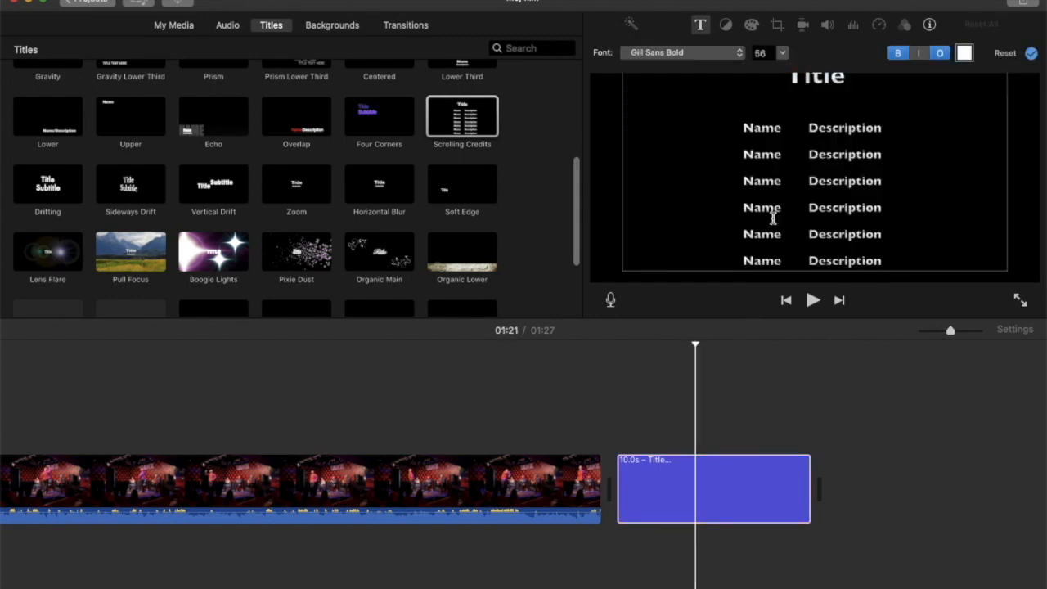
pyautogui.doubleClick(760, 127)
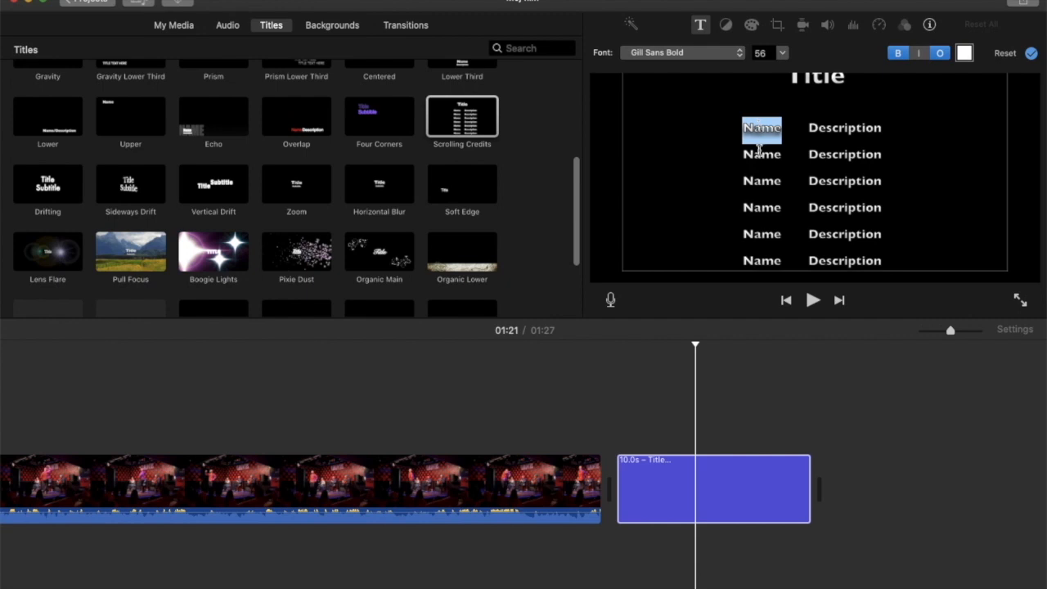
pyautogui.doubleClick(762, 181)
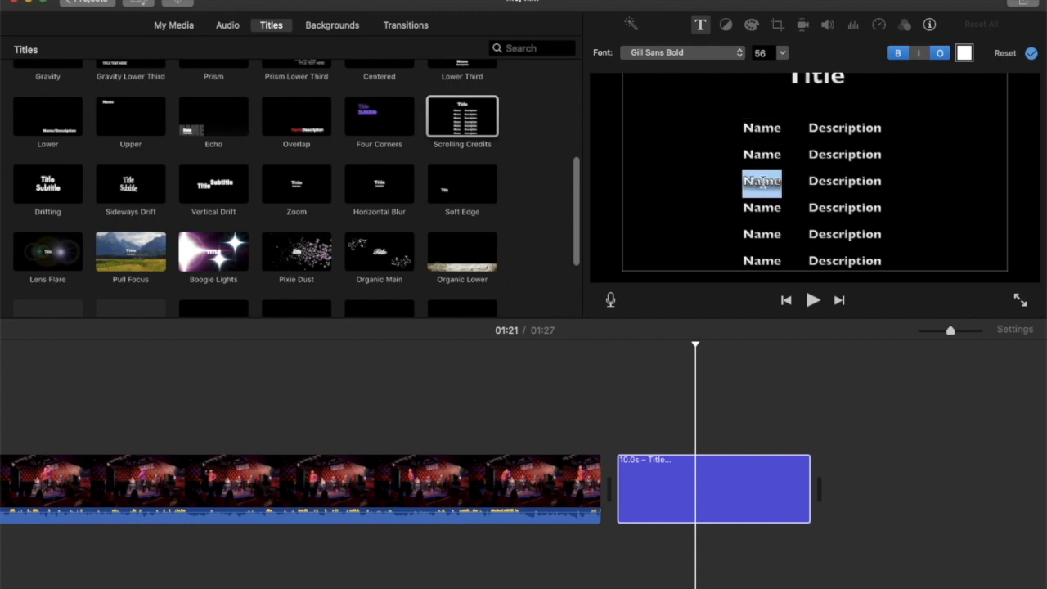
pyautogui.doubleClick(828, 183)
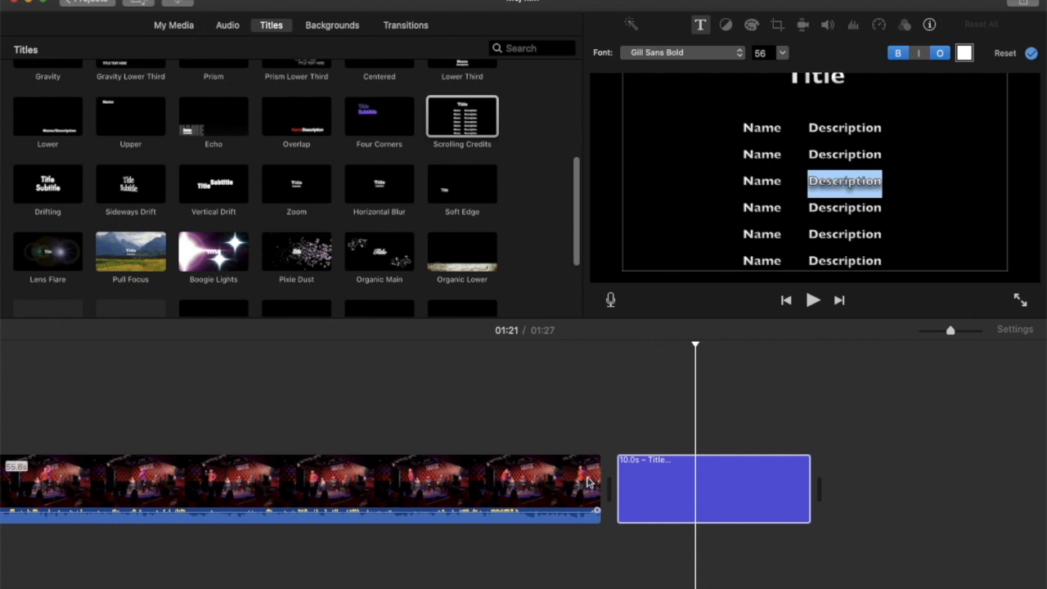
pyautogui.click(576, 393)
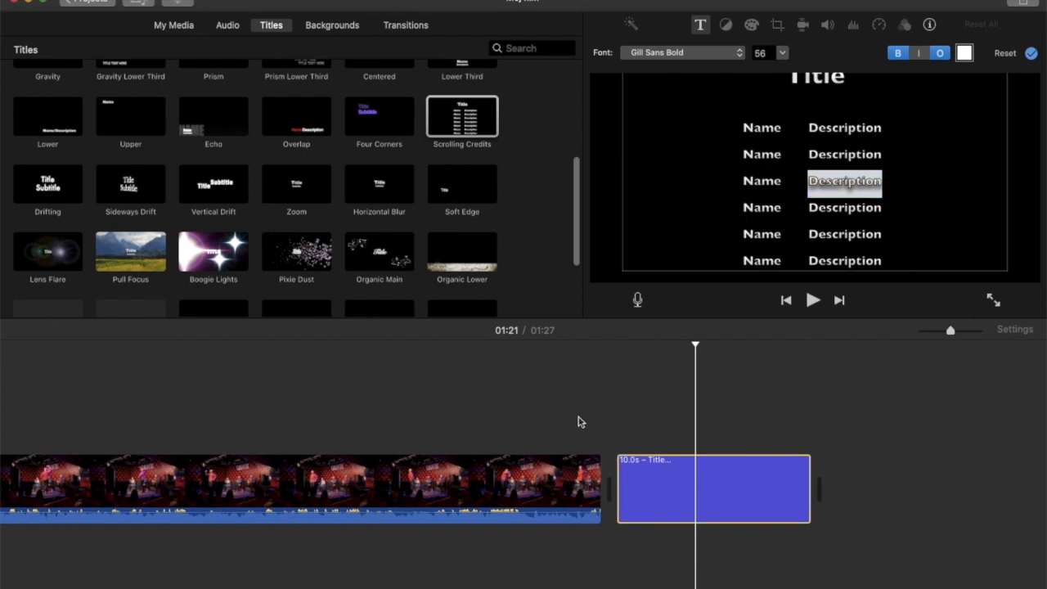
# Insert a Fade to Black transition between the last concert clip and the scrolling credits.
pyautogui.click(551, 484)
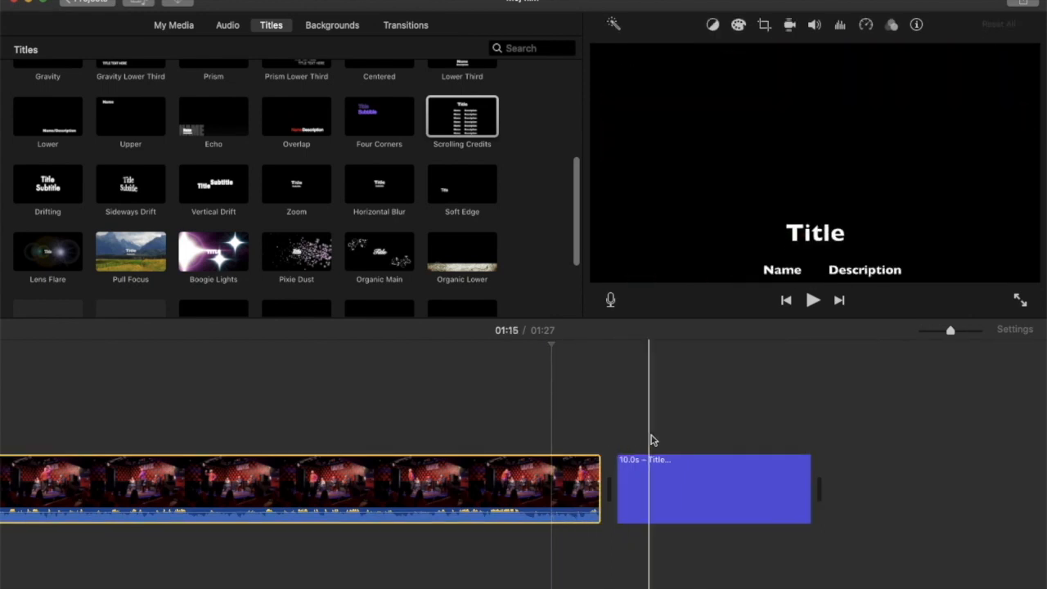
pyautogui.scroll(5, 474, 133)
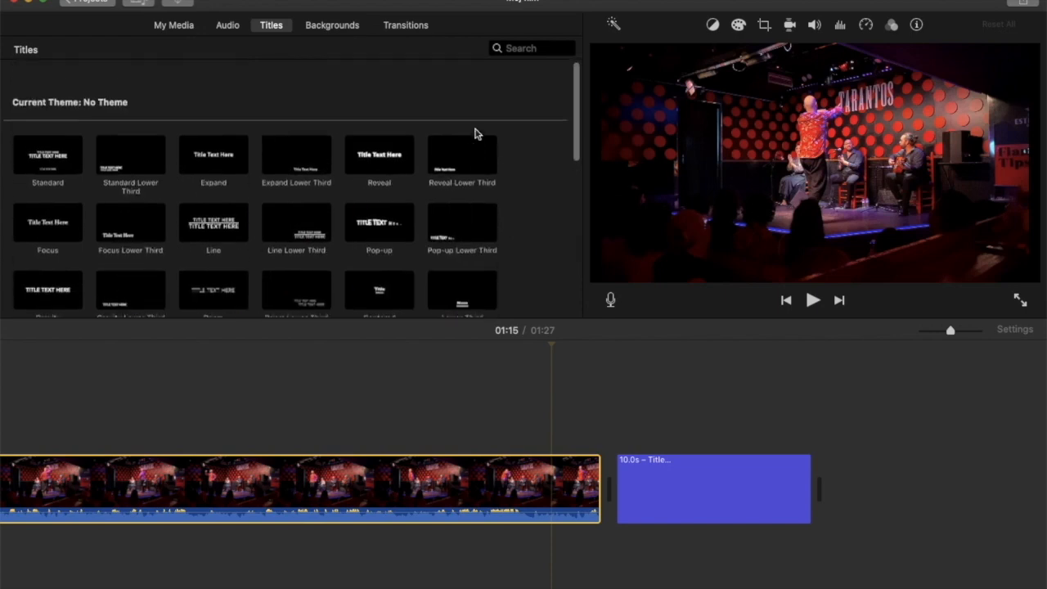
pyautogui.click(404, 27)
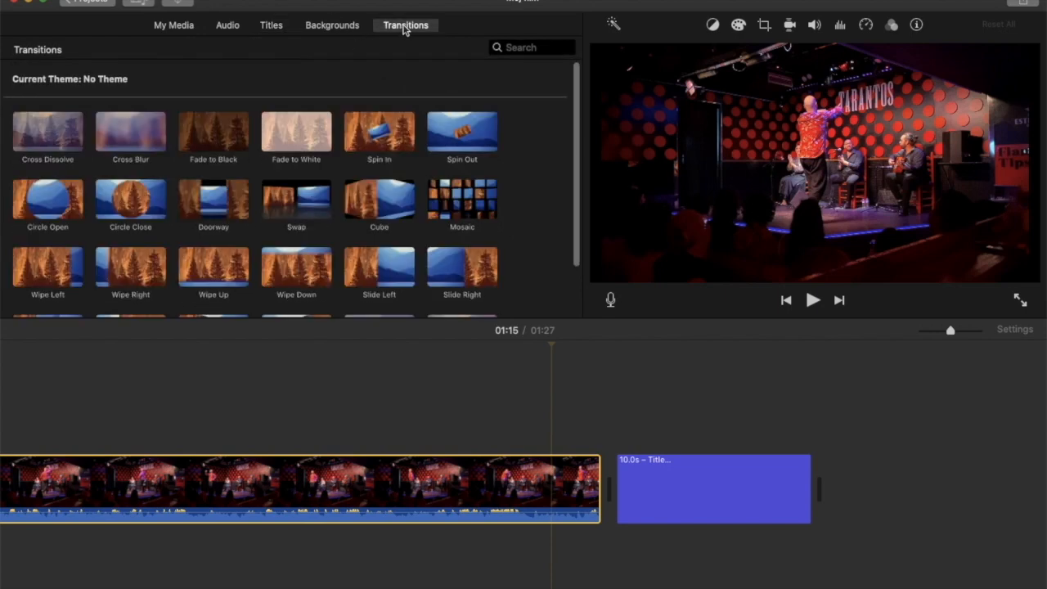
pyautogui.moveTo(210, 135); pyautogui.dragTo(591, 483)
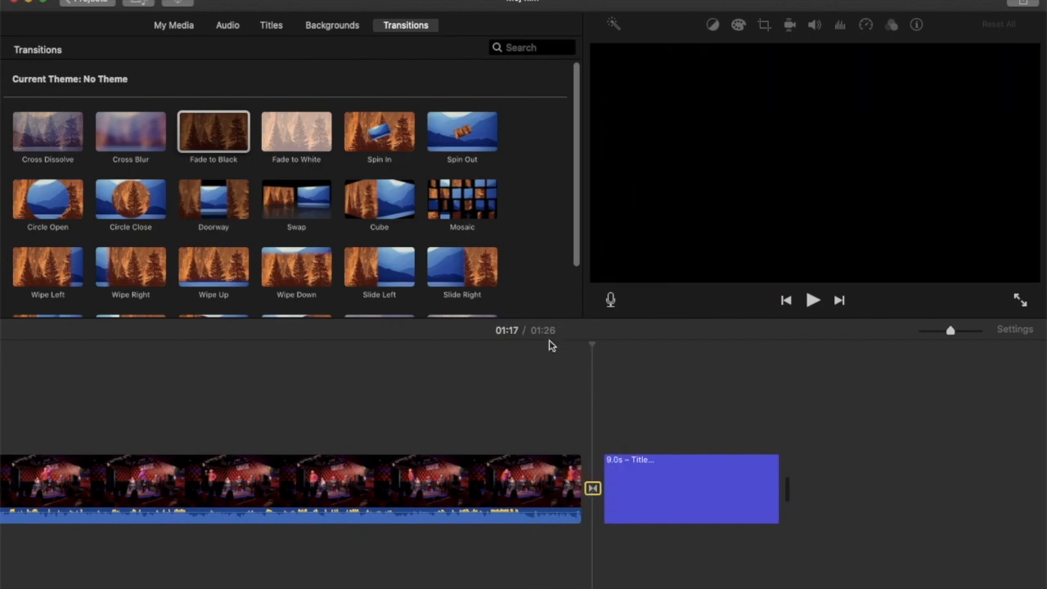
# Play the ending through the fade into the scrolling credits.
pyautogui.click(551, 345)
pyautogui.press('space')
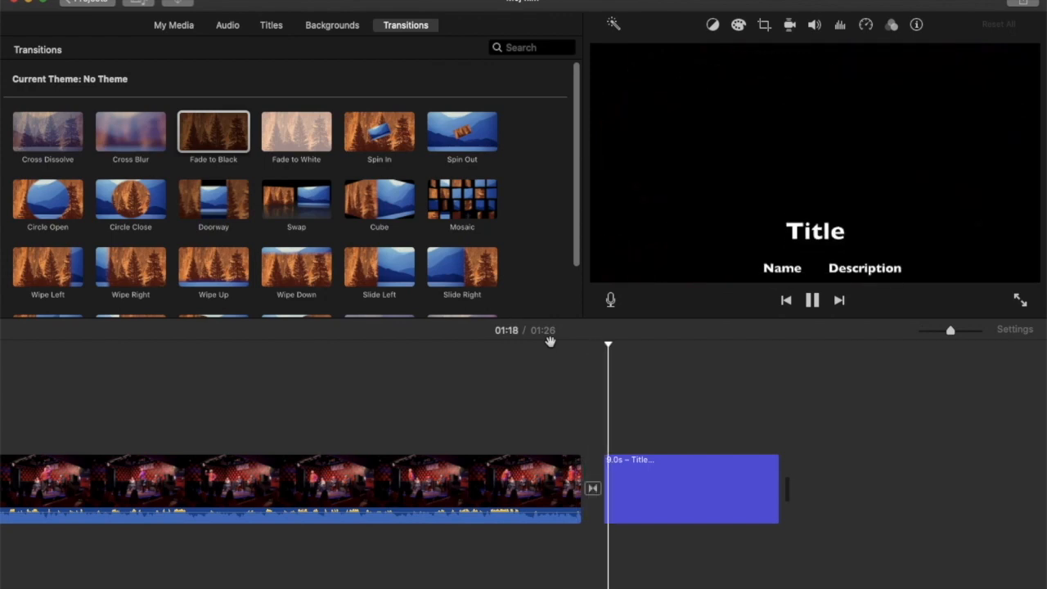
pyautogui.press('space')
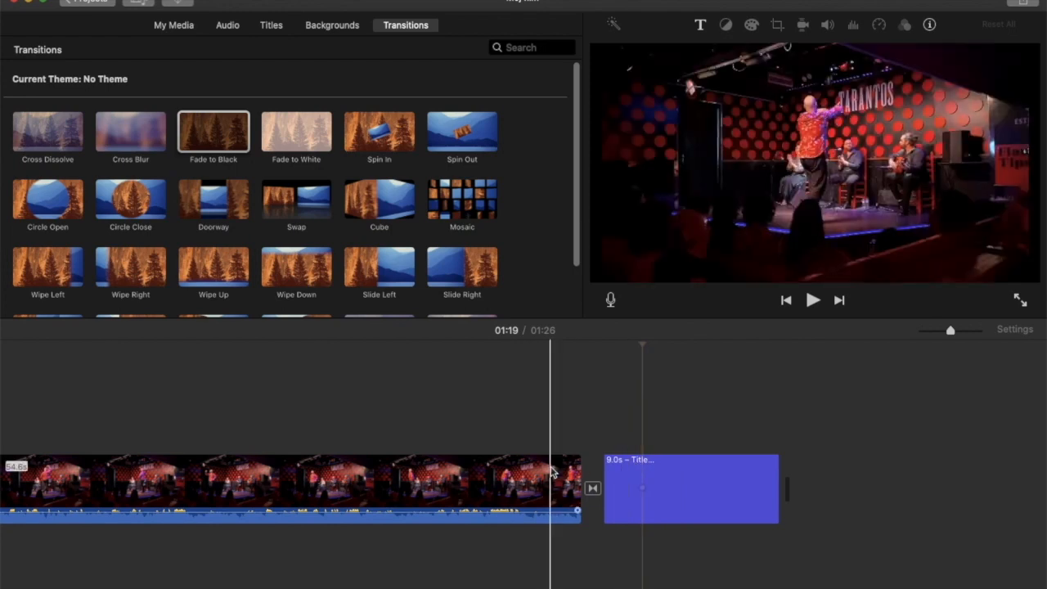
# Detach the audio from the second concert clip, just before the scrolling credits.
pyautogui.hscroll(-10, 431, 482)
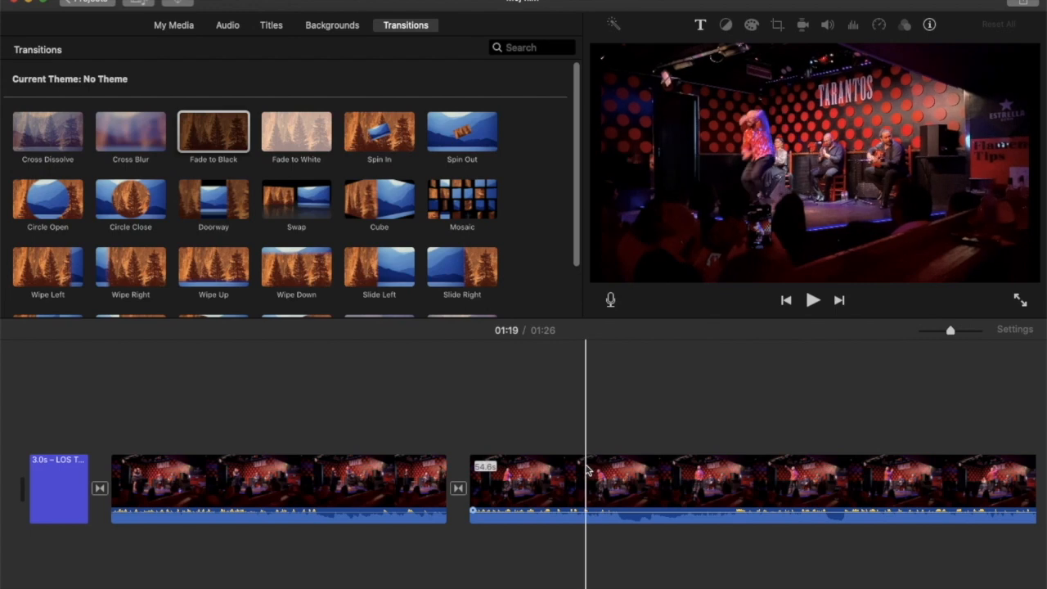
pyautogui.hscroll(15, 482, 483)
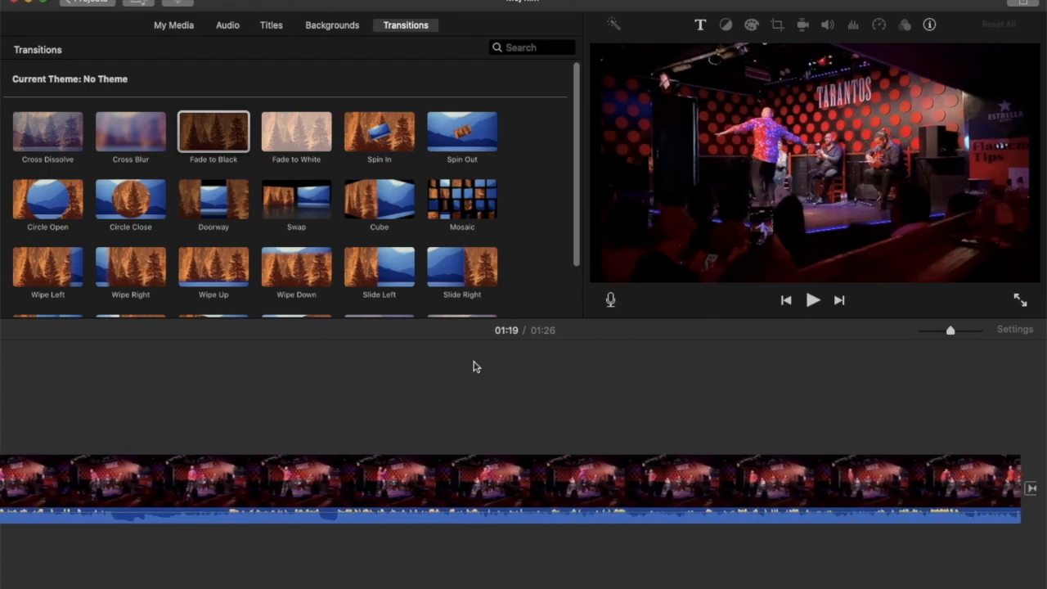
pyautogui.hscroll(4, 473, 367)
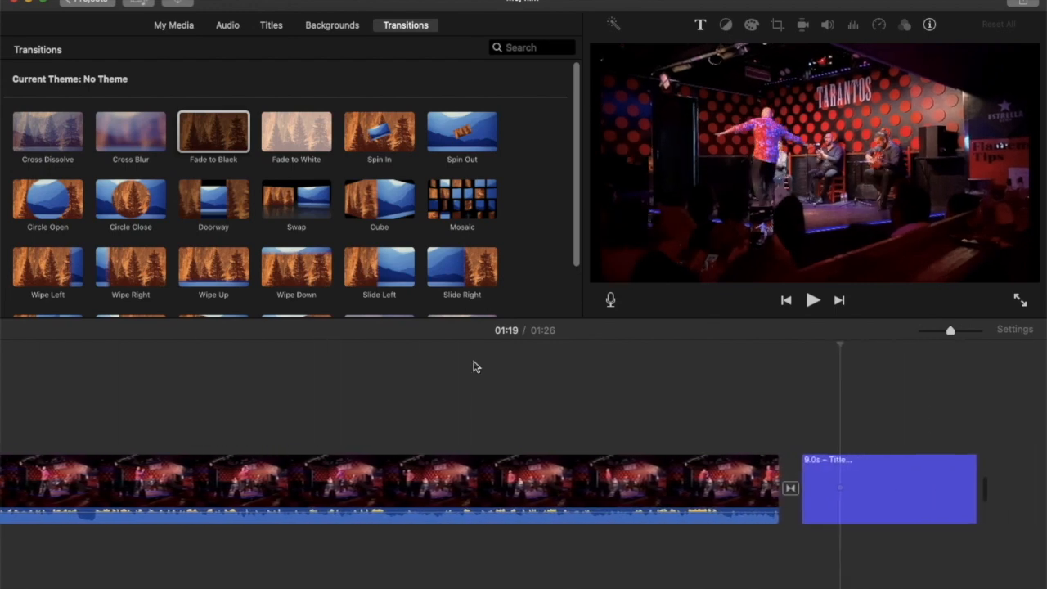
pyautogui.click(637, 475)
pyautogui.rightClick(637, 475)
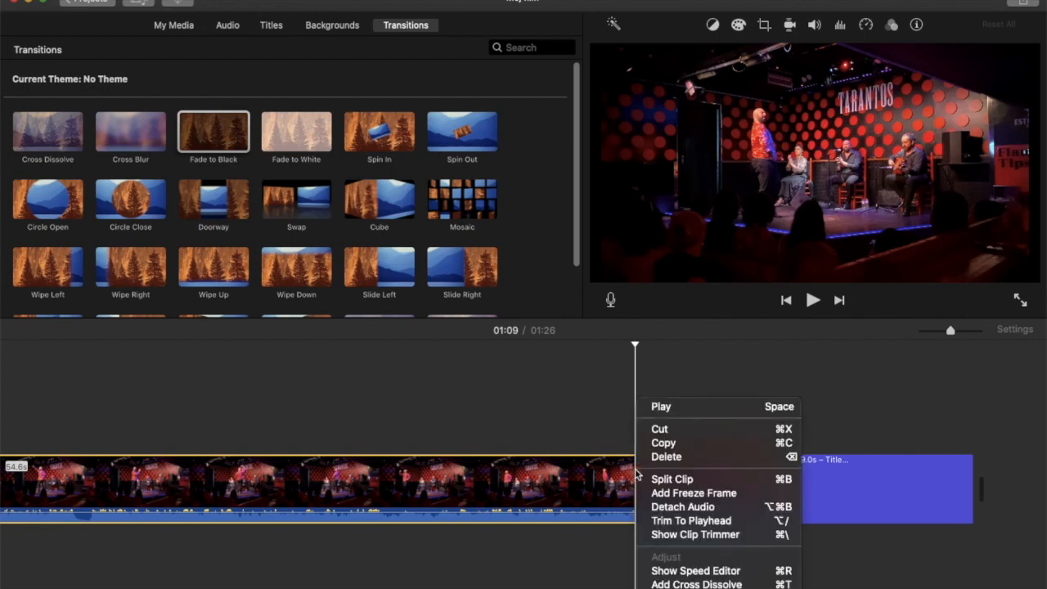
pyautogui.click(679, 507)
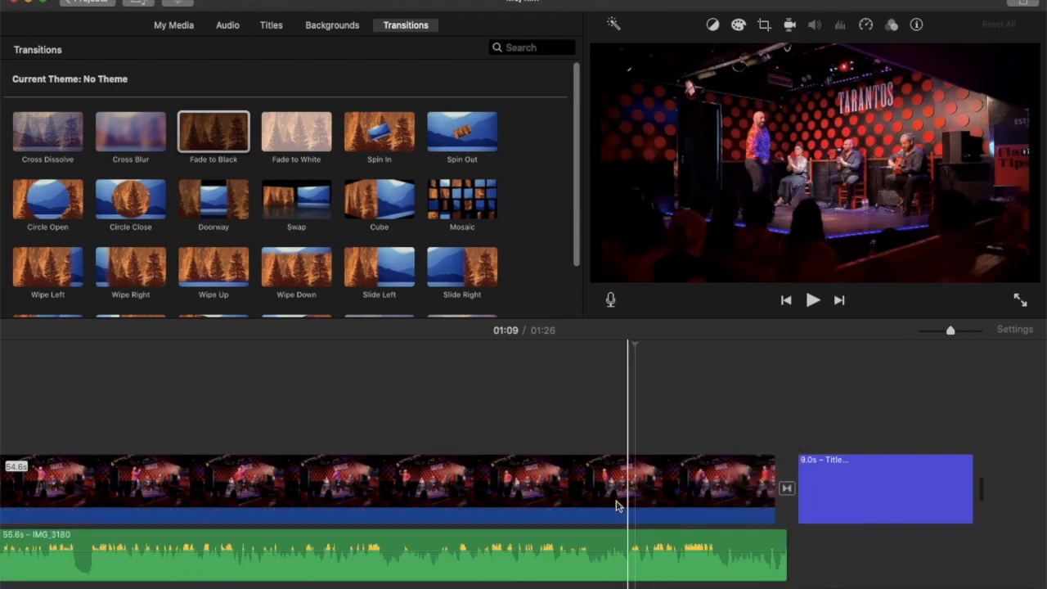
# Extend the detached audio to 56.1 s, trim about 9 s off the end of the clip's video, and play the result.
pyautogui.hscroll(-3, 449, 500)
pyautogui.hscroll(-10, 444, 503)
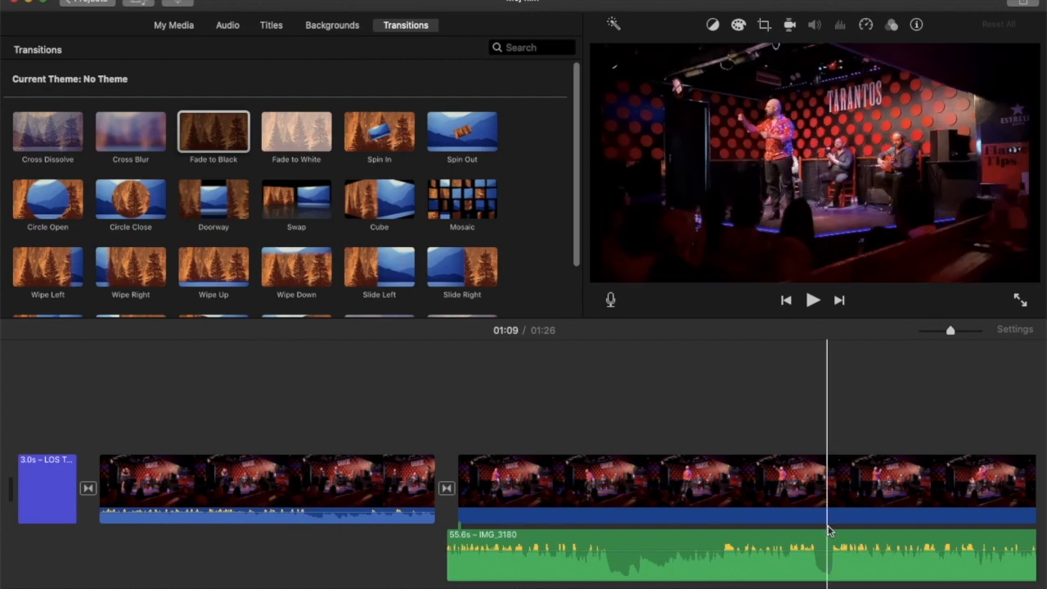
pyautogui.hscroll(10, 721, 539)
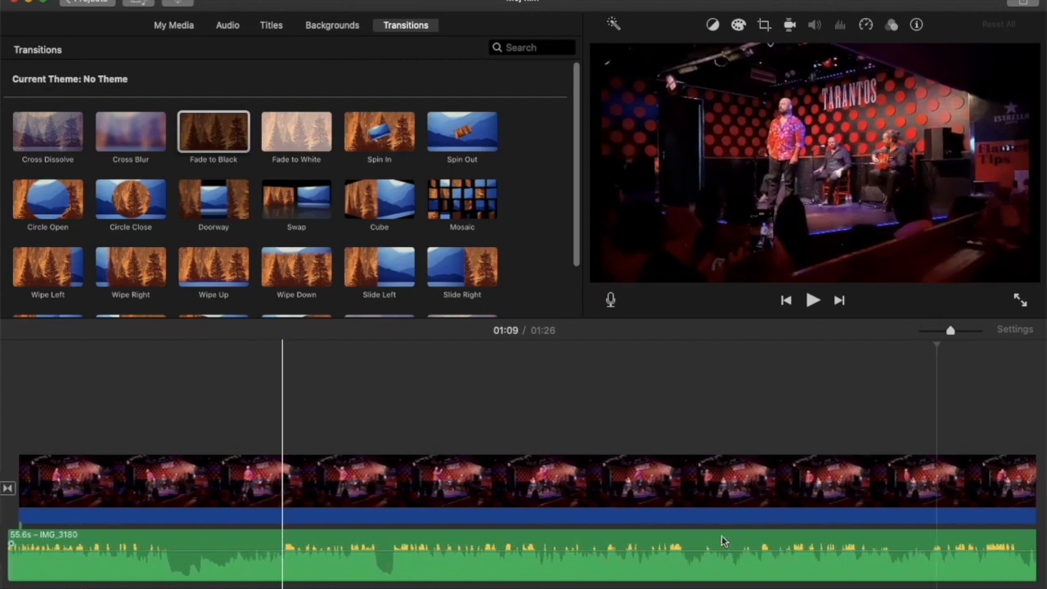
pyautogui.hscroll(10, 721, 540)
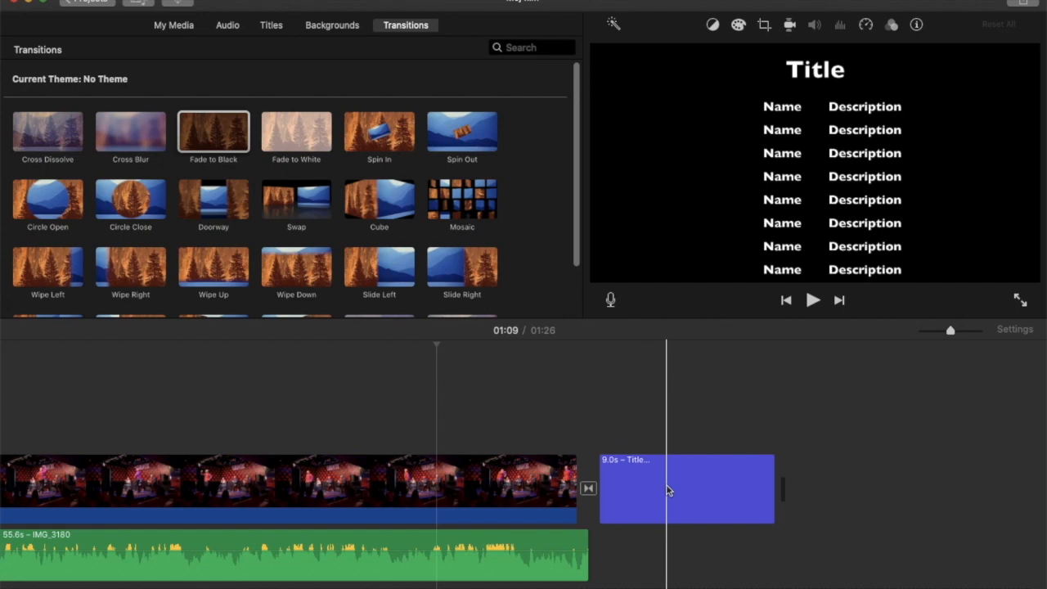
pyautogui.moveTo(588, 536); pyautogui.dragTo(704, 540)
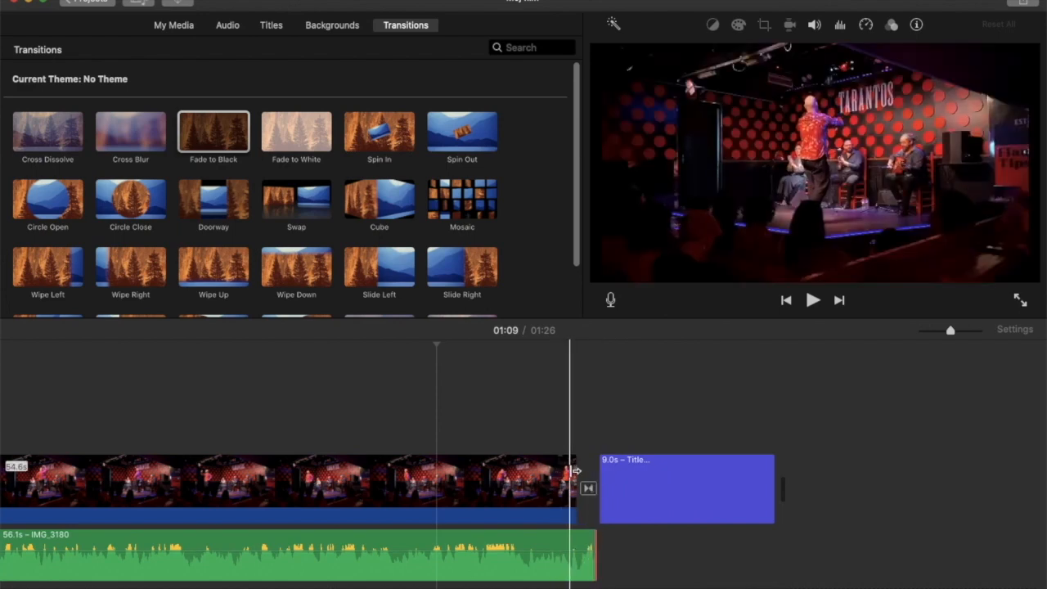
pyautogui.moveTo(577, 468); pyautogui.dragTo(398, 456)
pyautogui.click(377, 376)
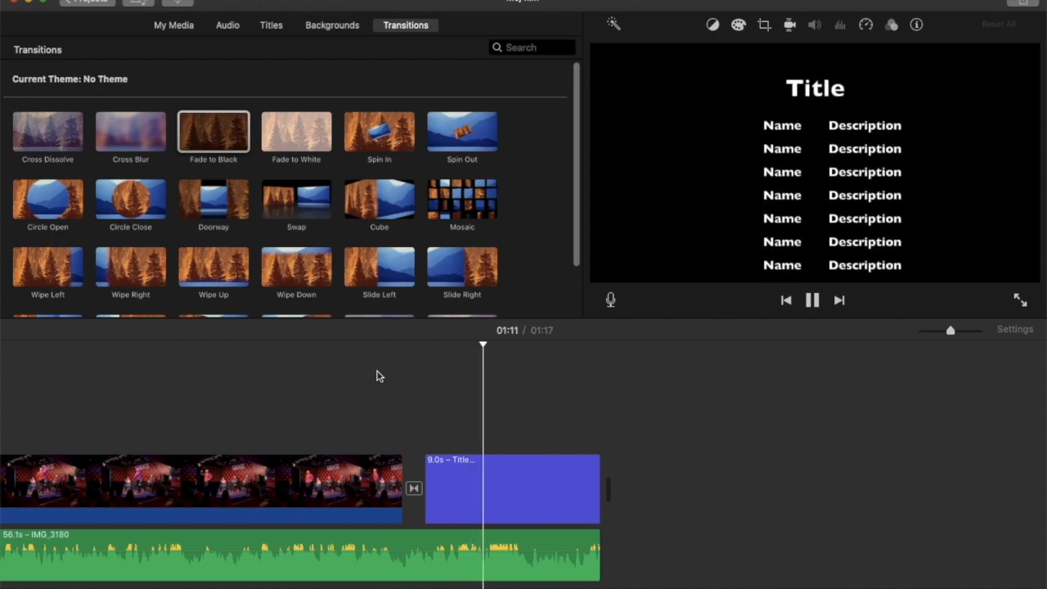
pyautogui.press('space')
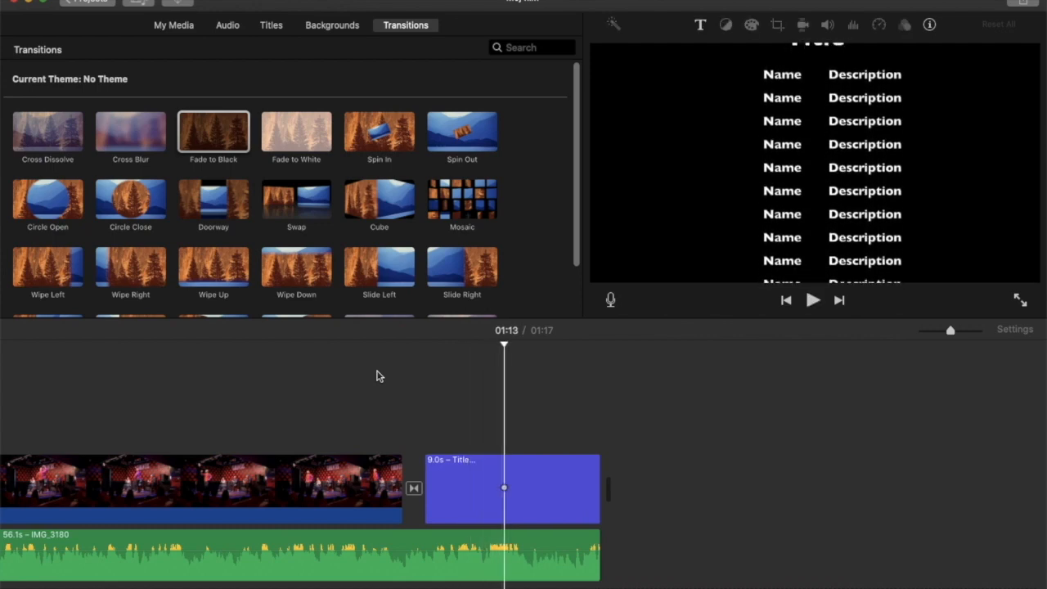
# Overlay the Gradient - Black title near the start of the second concert clip and try to lengthen it.
pyautogui.hscroll(-10, 299, 380)
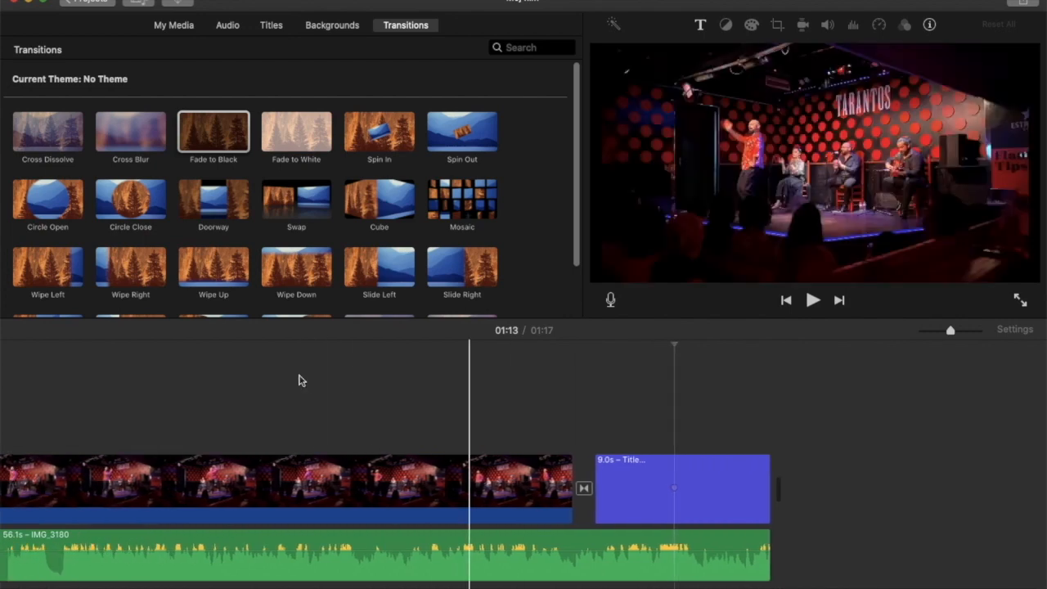
pyautogui.hscroll(-4, 300, 381)
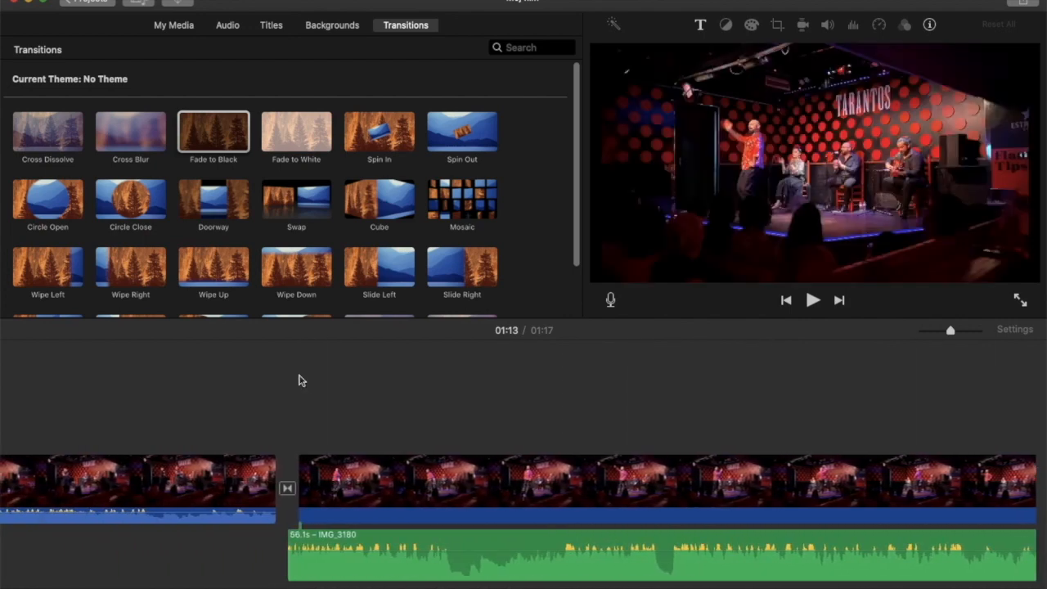
pyautogui.hscroll(-10, 299, 381)
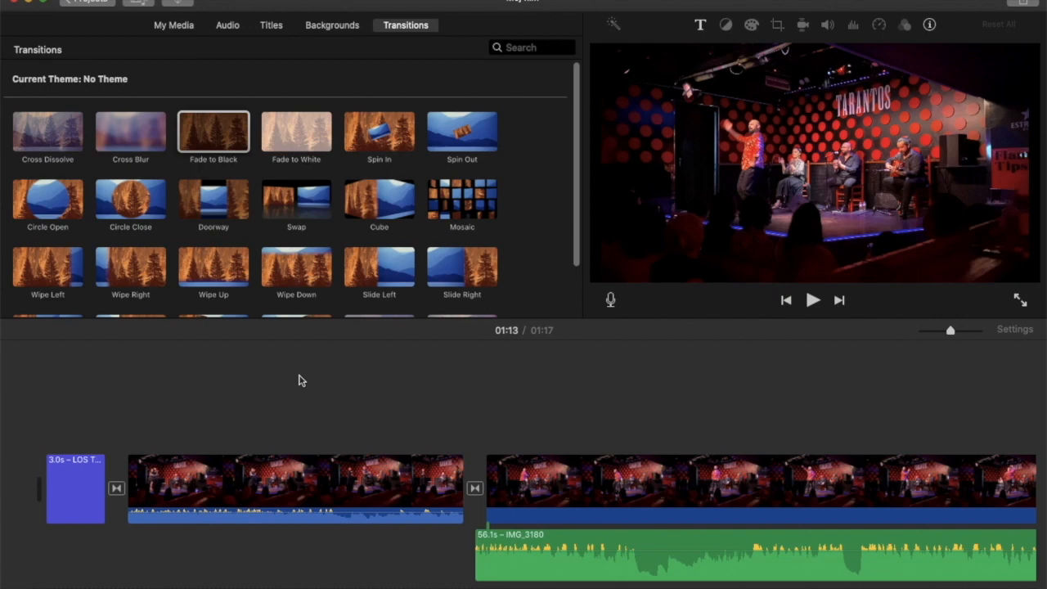
pyautogui.click(271, 27)
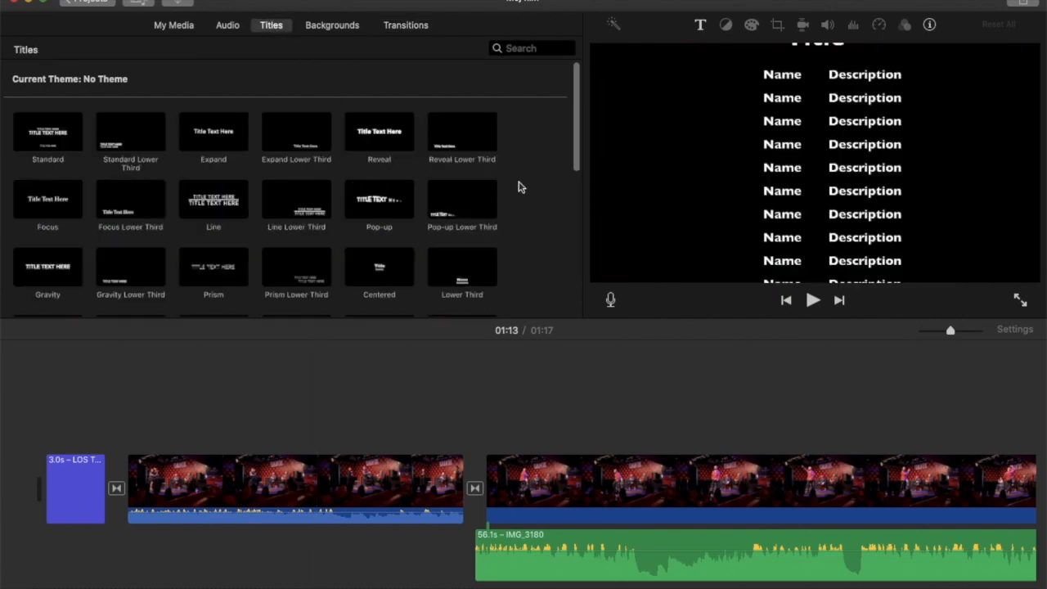
pyautogui.scroll(-10, 518, 188)
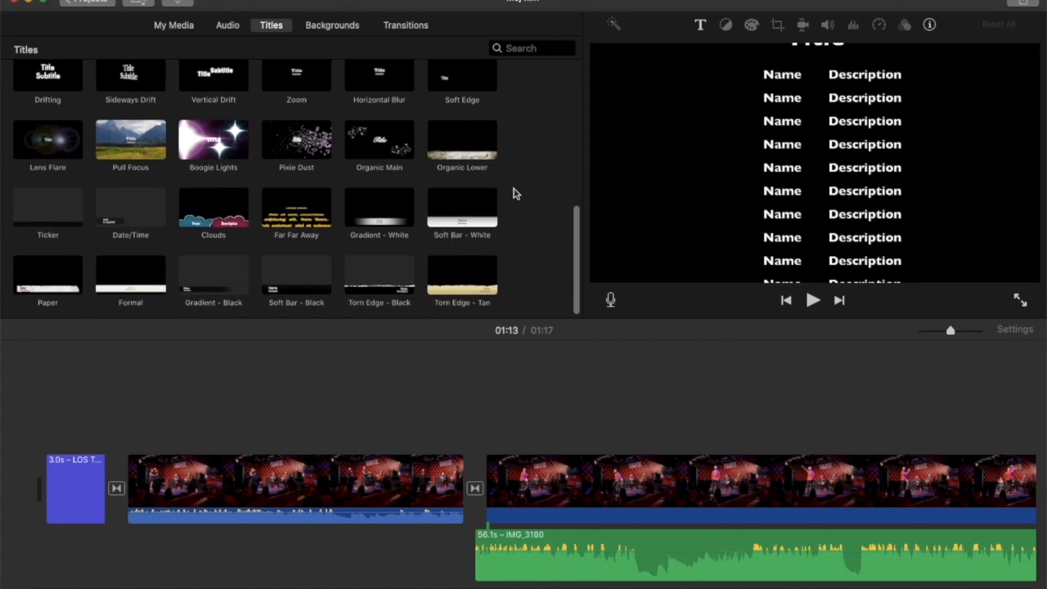
pyautogui.click(137, 220)
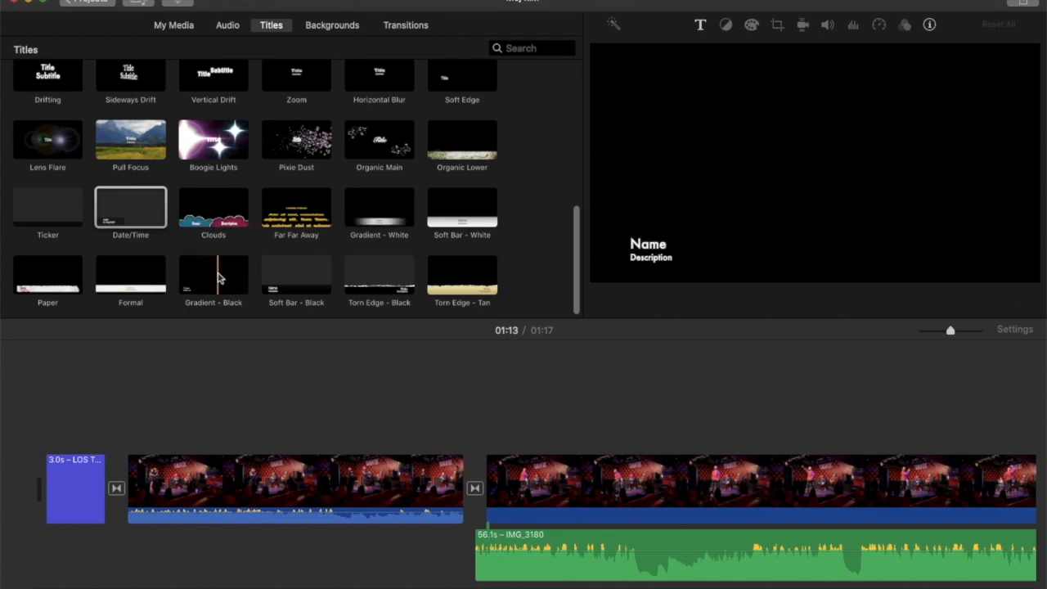
pyautogui.moveTo(216, 279); pyautogui.dragTo(508, 396)
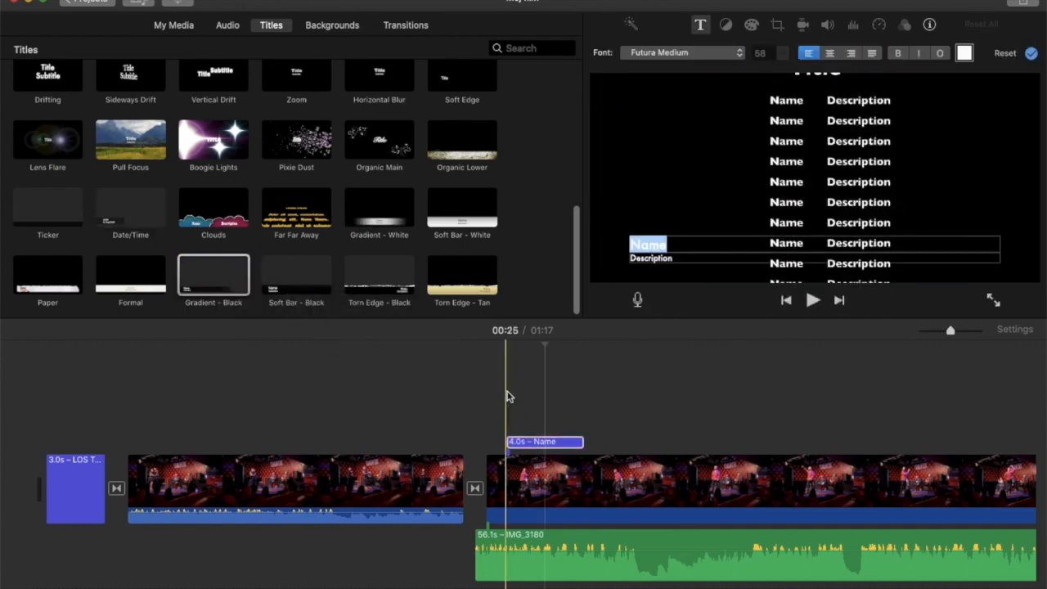
pyautogui.moveTo(581, 440); pyautogui.dragTo(635, 441)
pyautogui.click(577, 443)
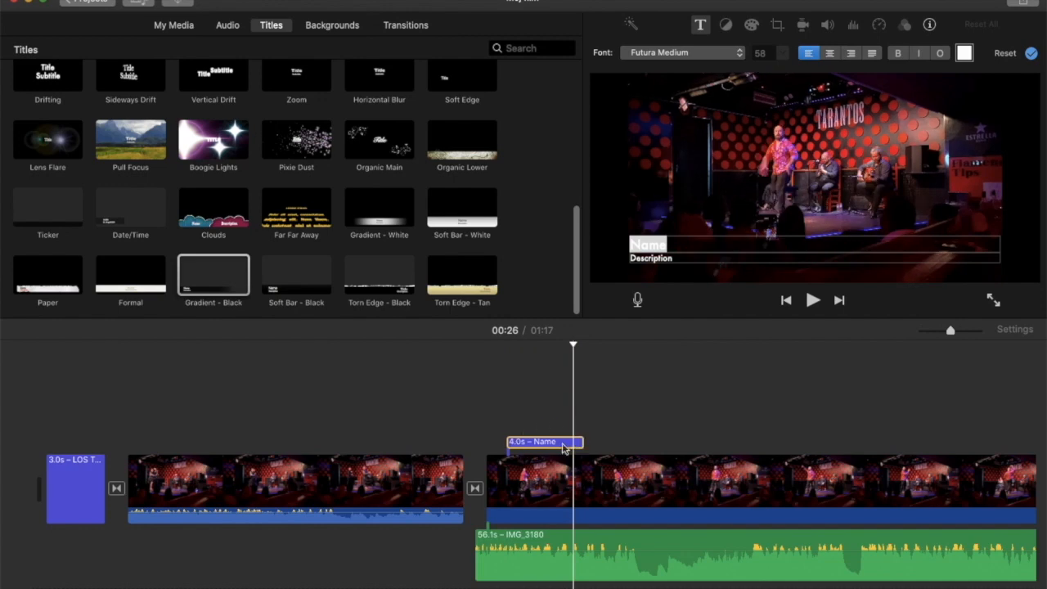
# Lengthen the Gradient - Black title to 16.9 s, set its name line to "Los Tarantos Flamenco show in Barcelonq" and clear the description line.
pyautogui.moveTo(578, 440); pyautogui.dragTo(832, 442)
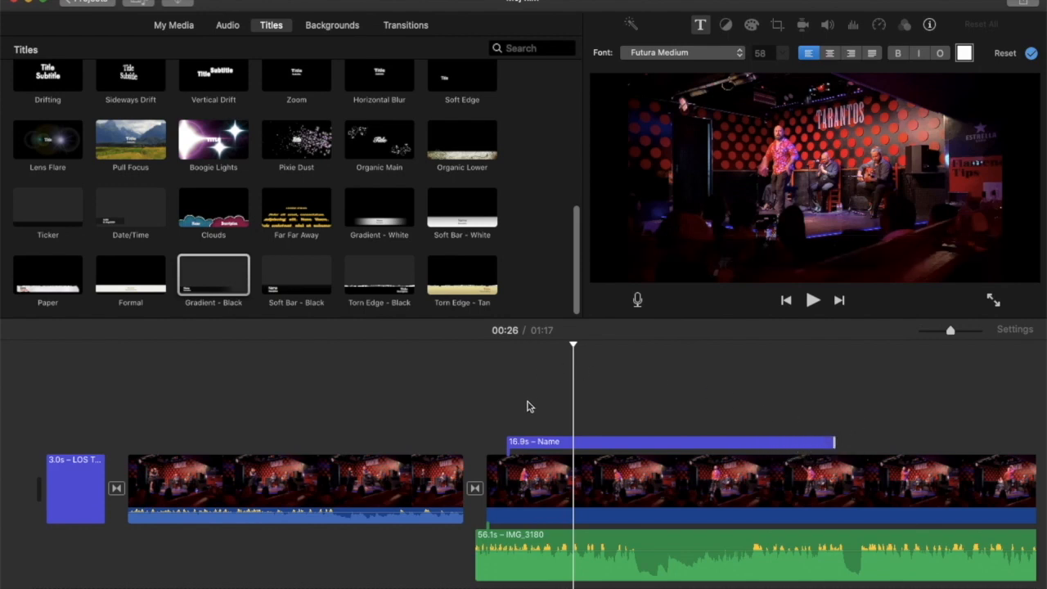
pyautogui.click(531, 442)
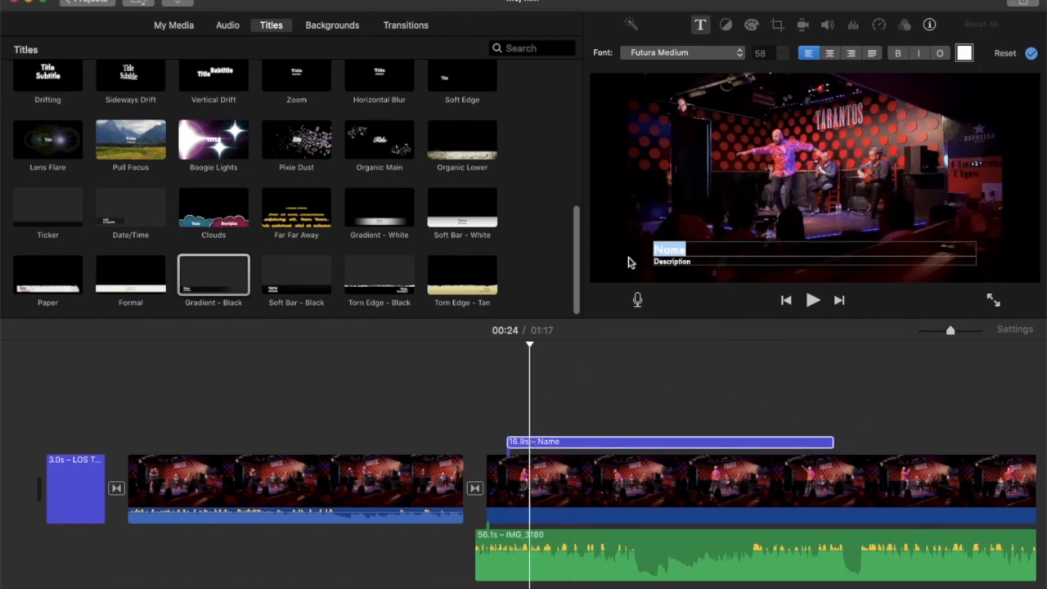
pyautogui.press('BackSpace')
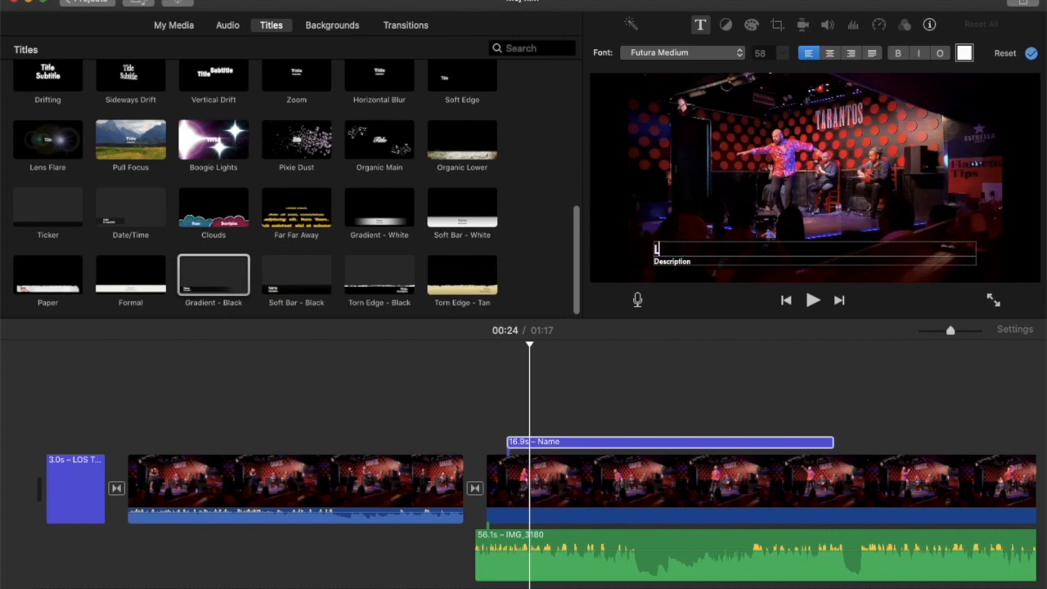
pyautogui.write('Los Tarantos Flam')
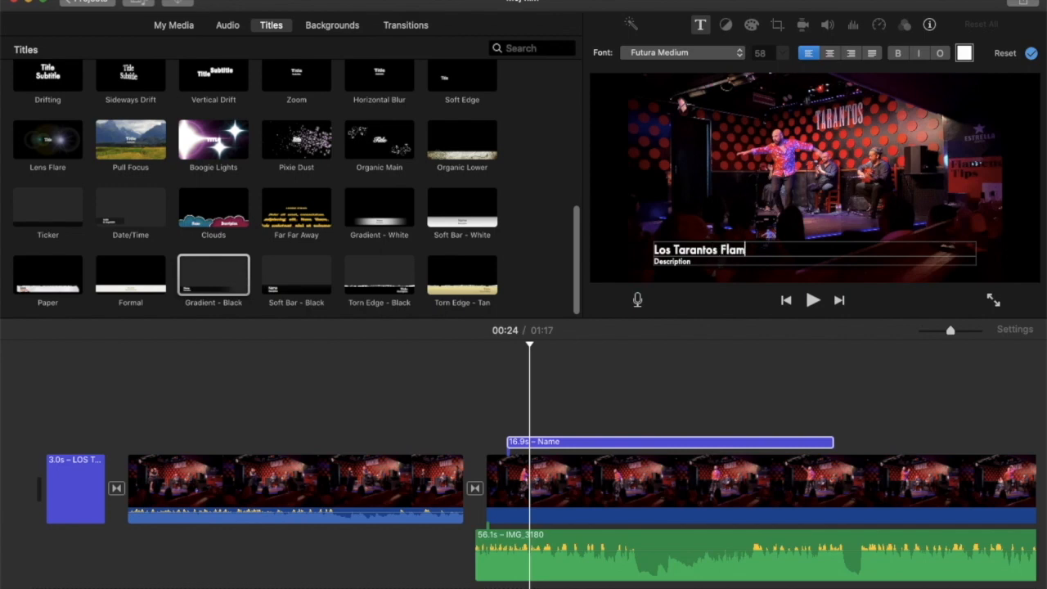
pyautogui.write('enco show in Bar')
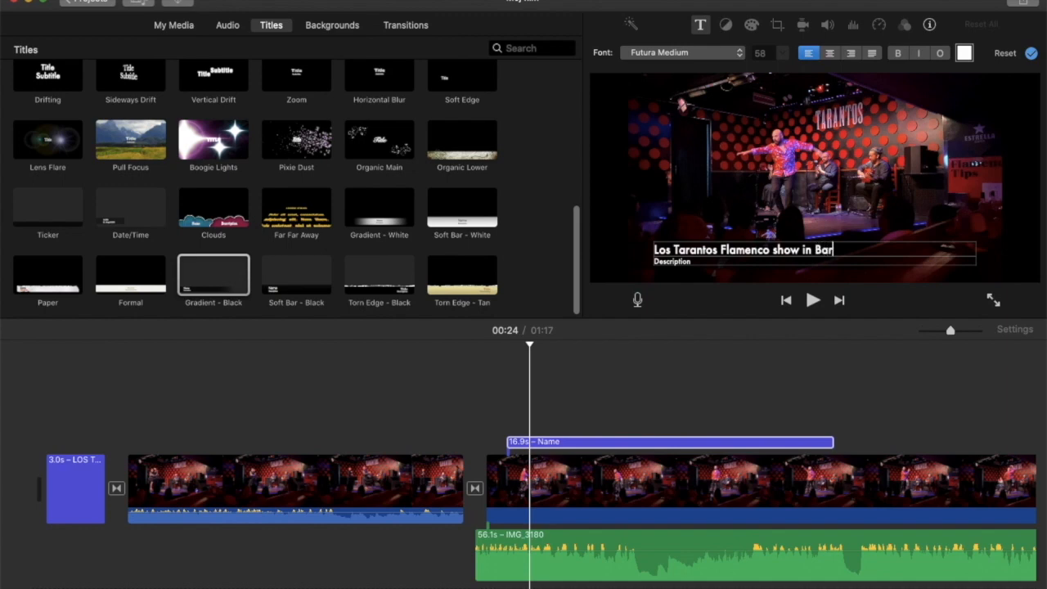
pyautogui.write('celona')
pyautogui.doubleClick(670, 262)
pyautogui.press('BackSpace')
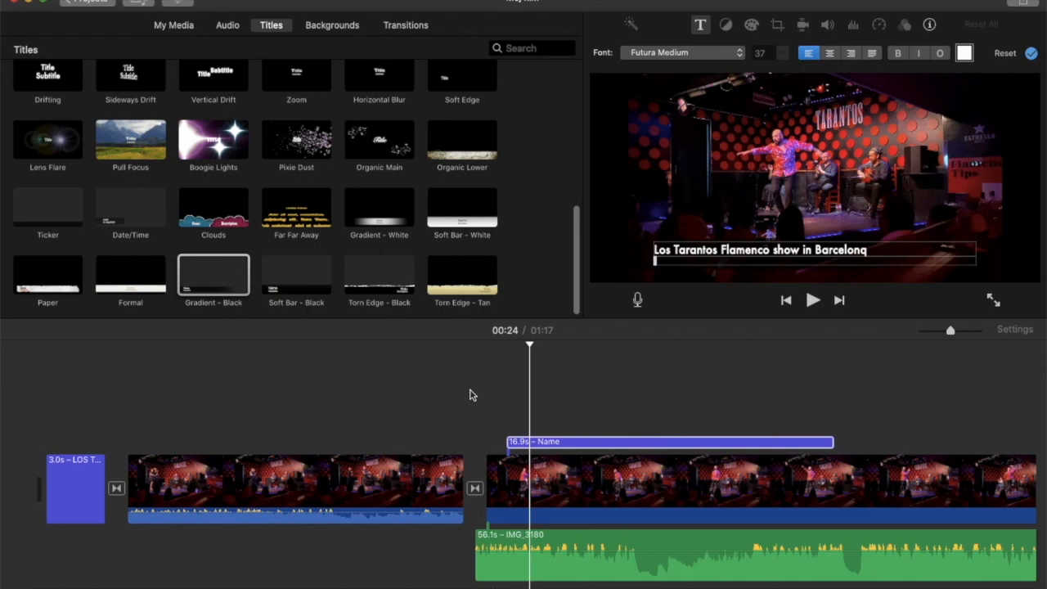
# Play from the transition between the two concert clips into the overlaid title.
pyautogui.click(421, 420)
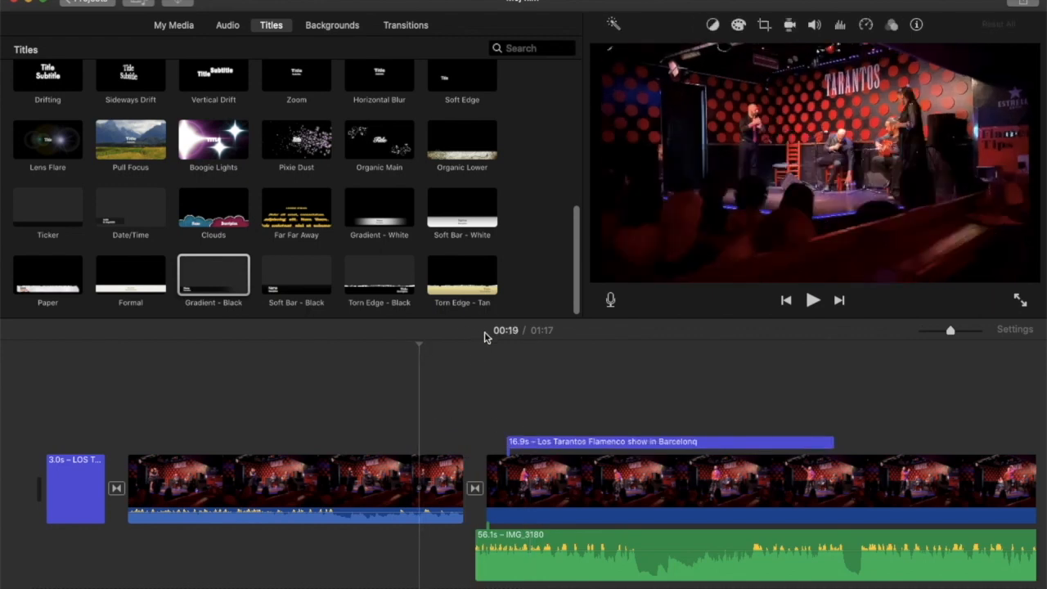
pyautogui.click(485, 355)
pyautogui.press('space')
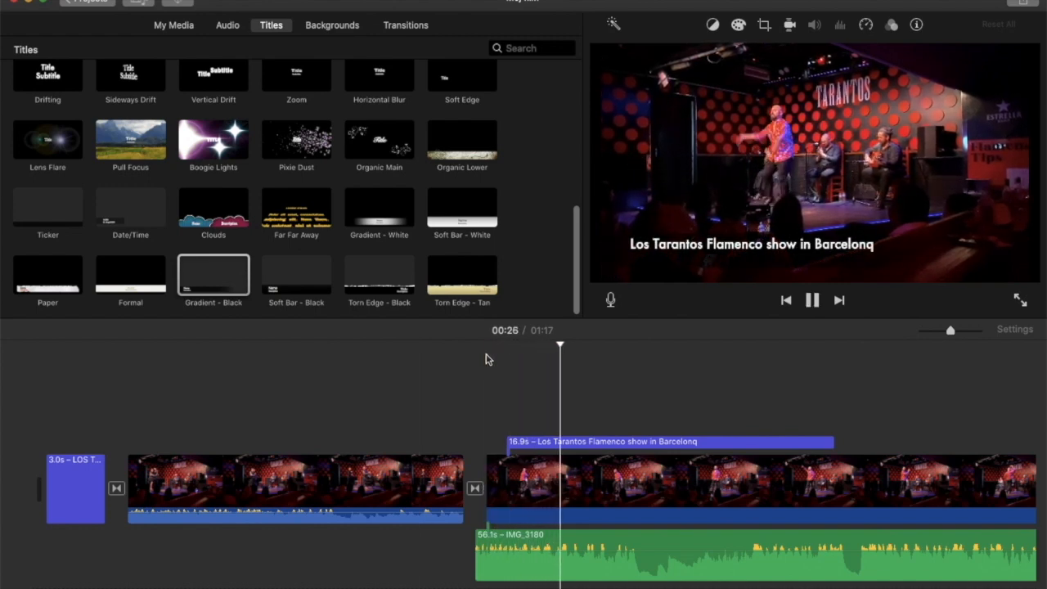
pyautogui.press('space')
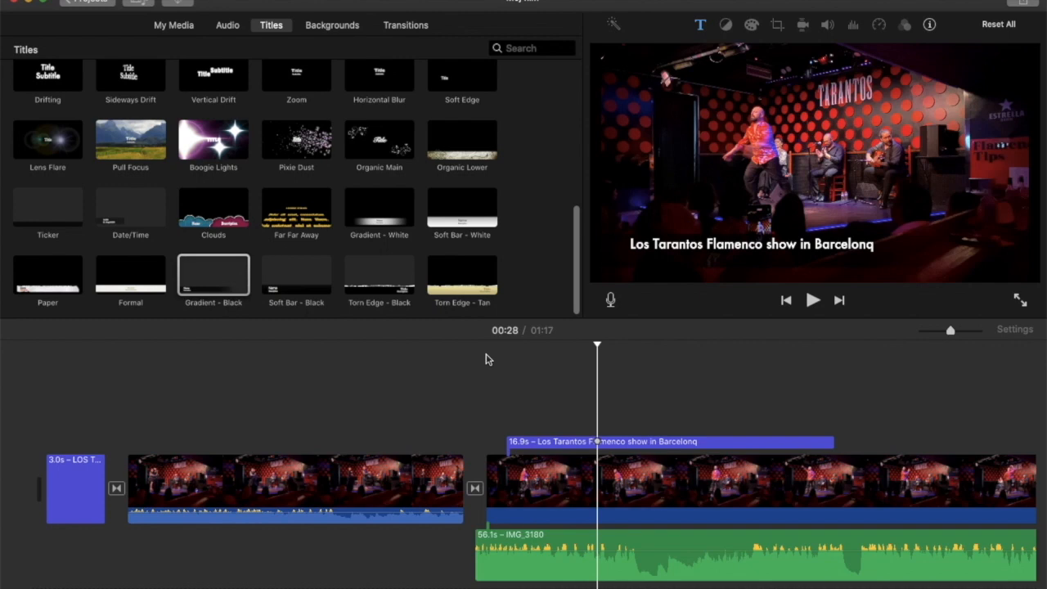
# Try moving the title earlier so it spans both concert clips and their transition, and play that part.
pyautogui.click(716, 443)
pyautogui.moveTo(647, 441); pyautogui.dragTo(527, 431)
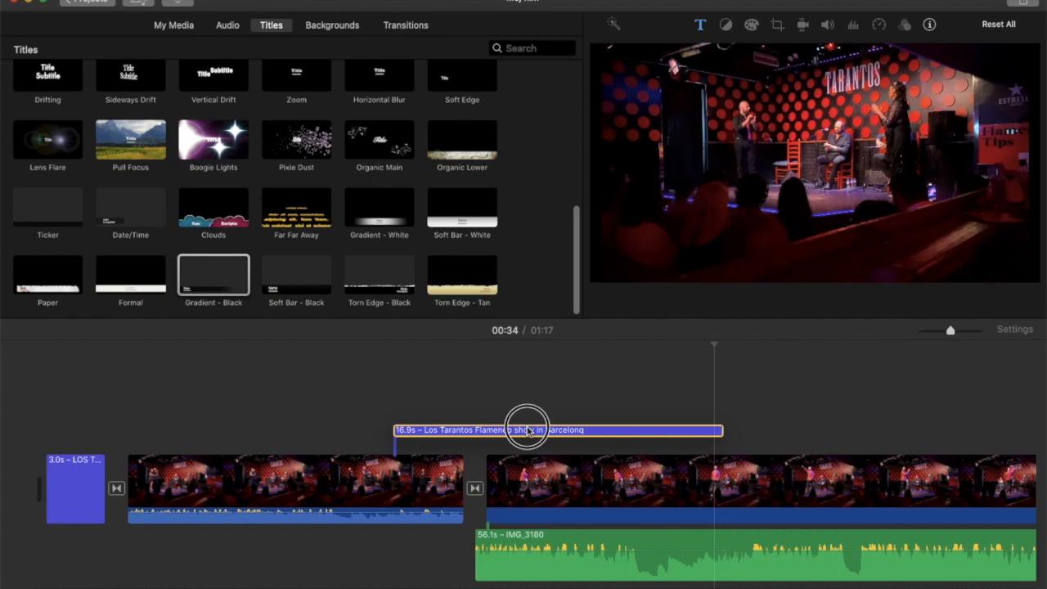
pyautogui.moveTo(528, 431); pyautogui.dragTo(526, 434)
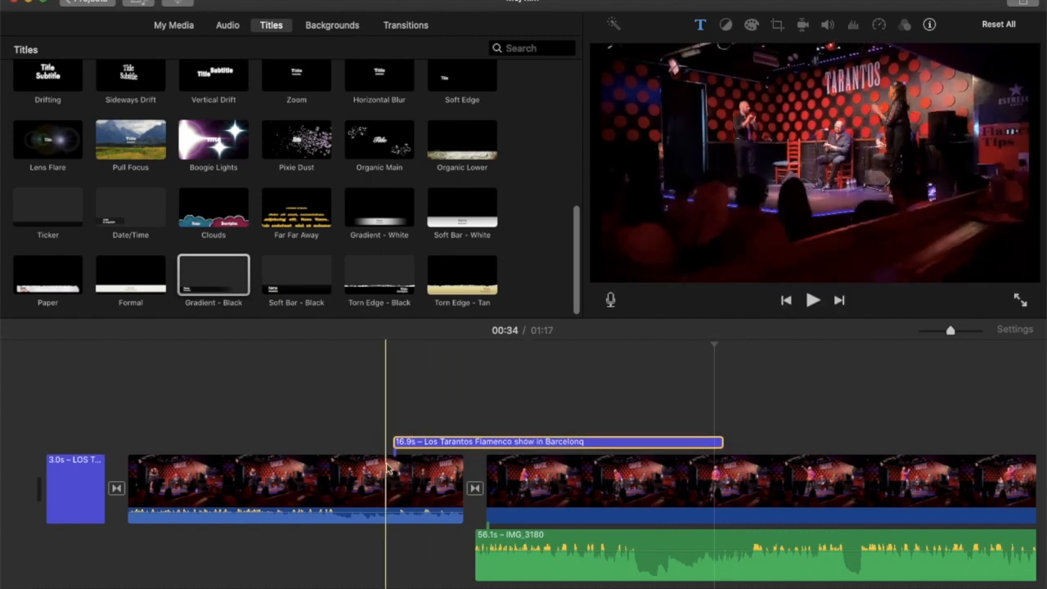
pyautogui.click(395, 373)
pyautogui.press('space')
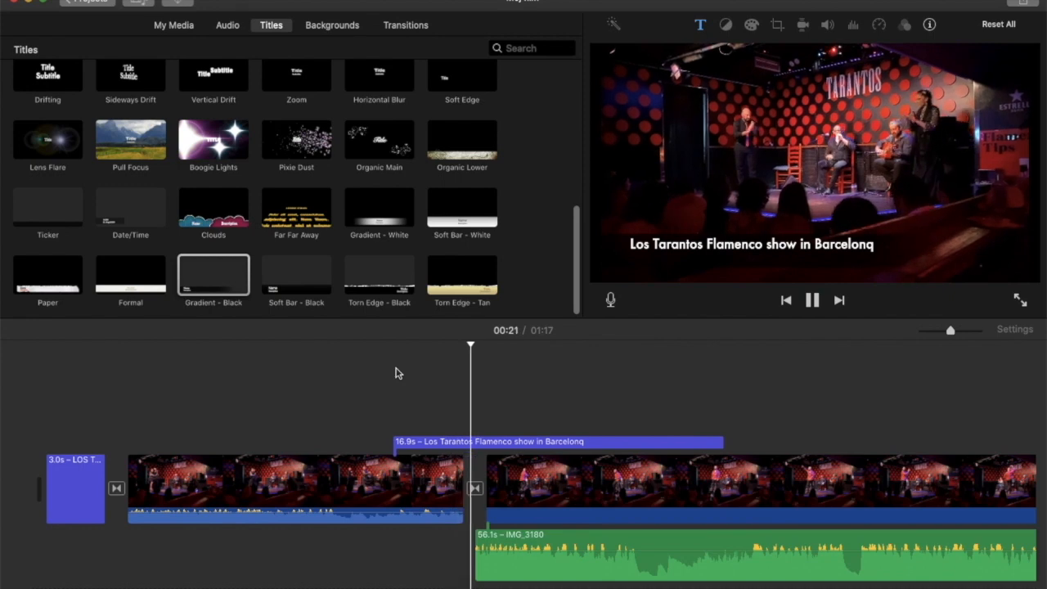
pyautogui.press('space')
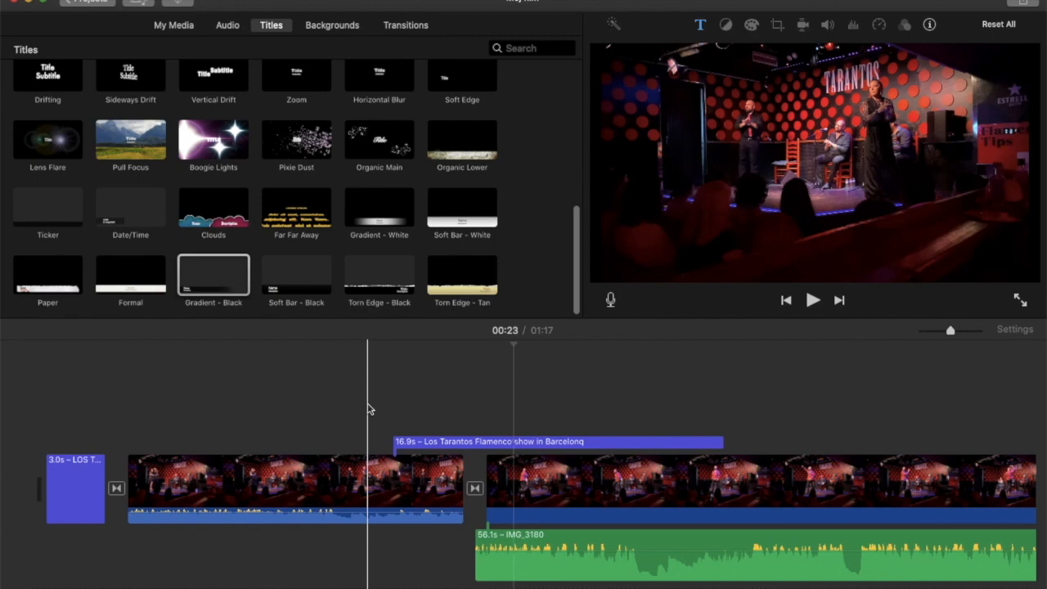
pyautogui.click(639, 446)
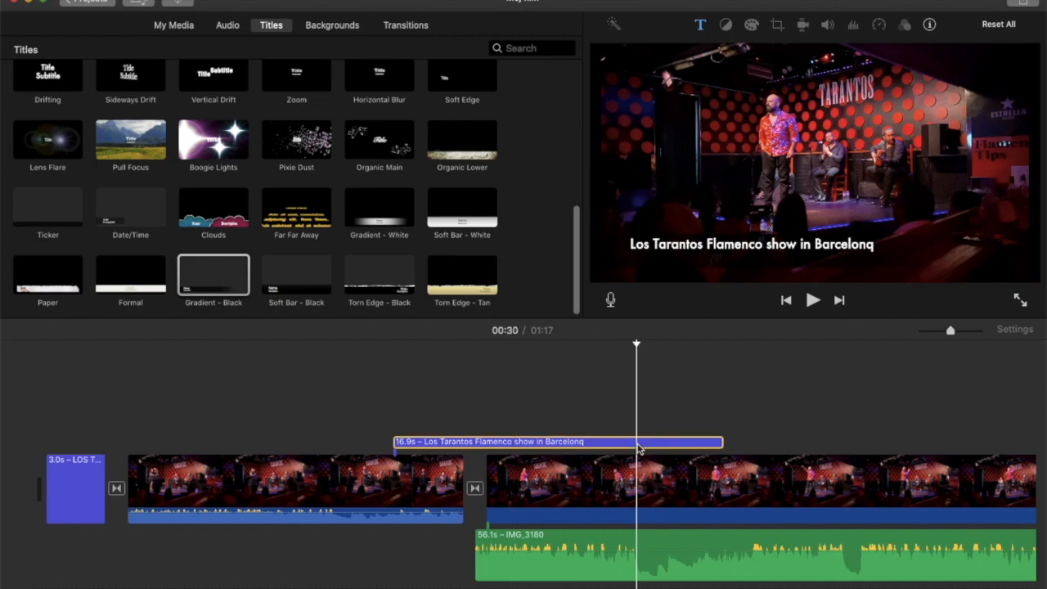
pyautogui.click(666, 481)
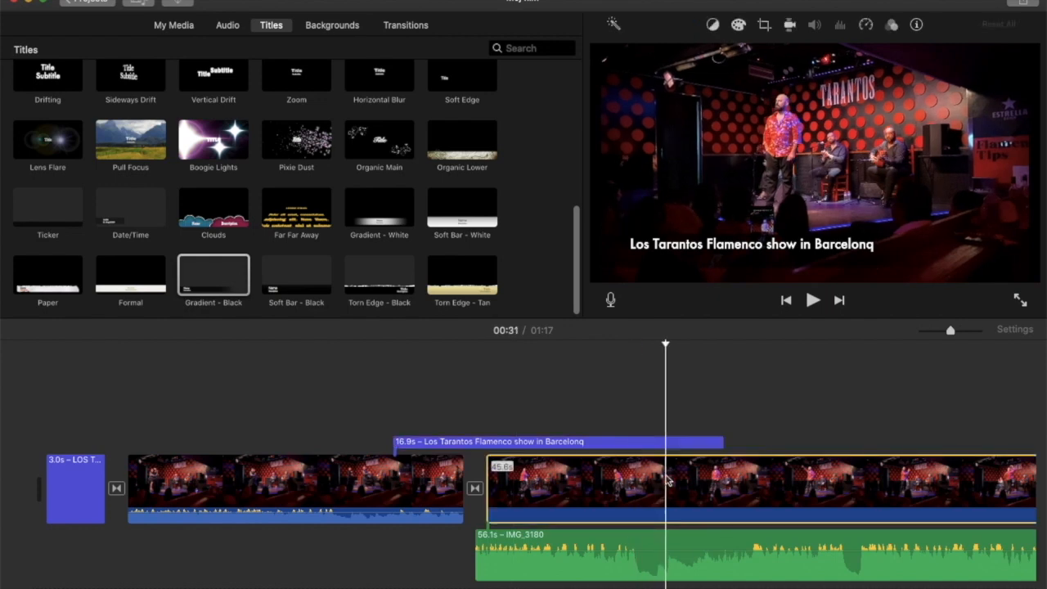
pyautogui.click(677, 566)
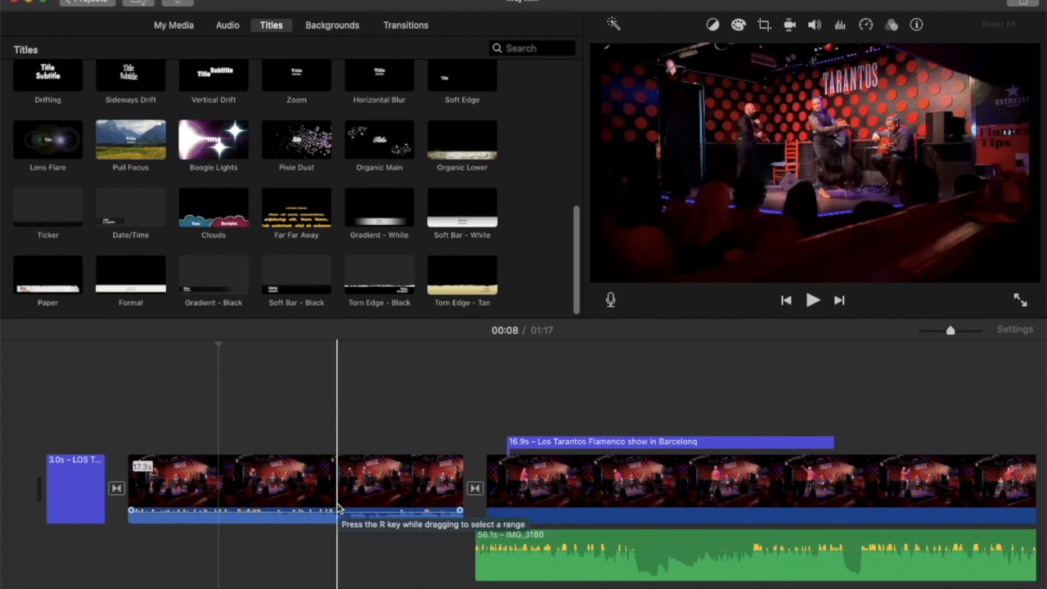
# Try the first concert clip's volume control and add audio fades of about 1 s at the clip's start and end.
pyautogui.moveTo(342, 512); pyautogui.dragTo(344, 513)
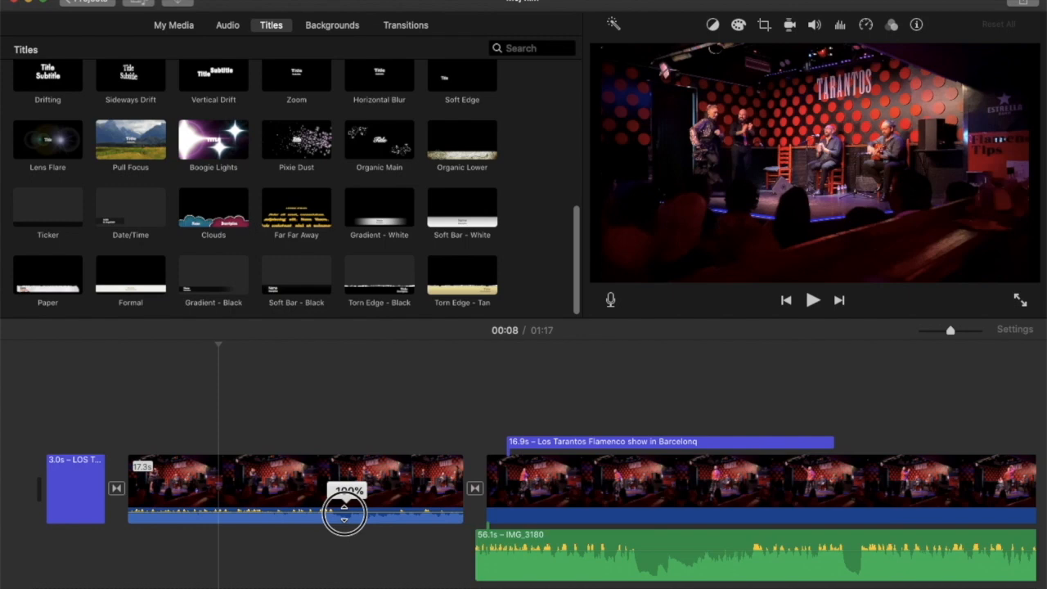
pyautogui.moveTo(344, 514); pyautogui.dragTo(344, 516)
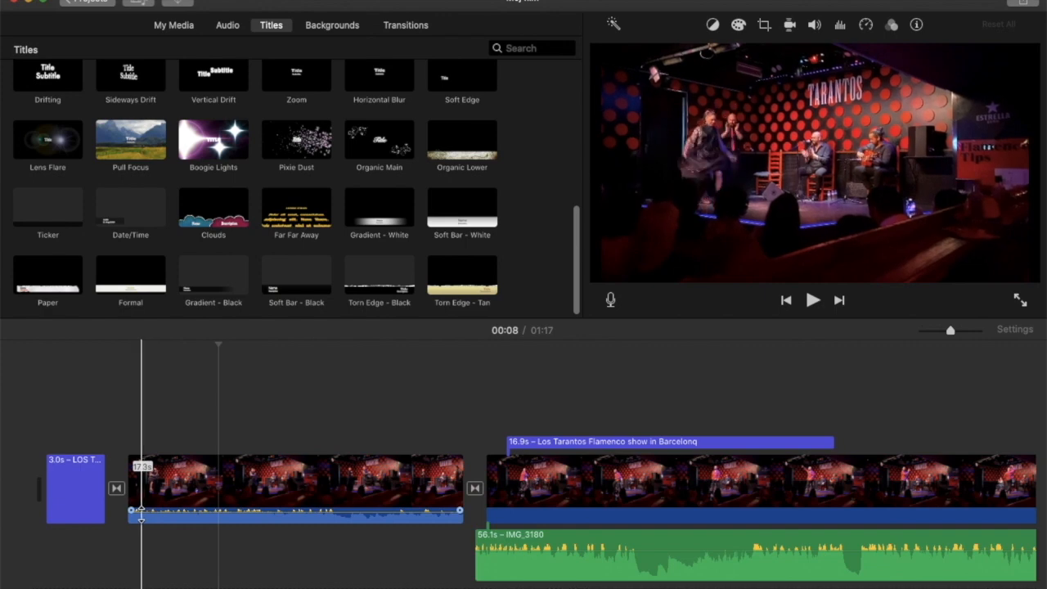
pyautogui.moveTo(133, 511); pyautogui.dragTo(155, 513)
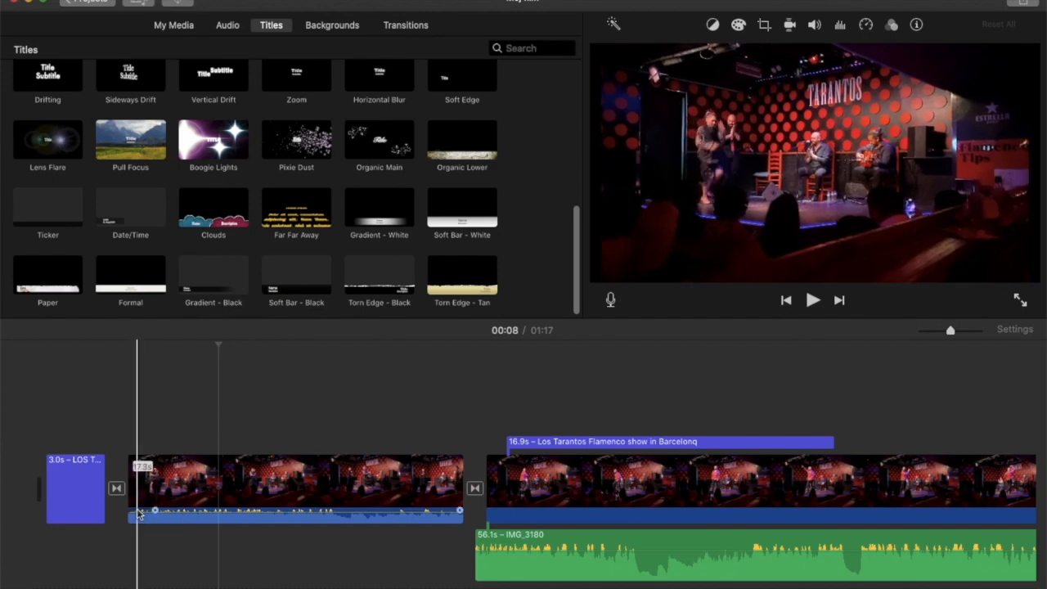
pyautogui.click(138, 515)
pyautogui.moveTo(138, 512); pyautogui.dragTo(138, 512)
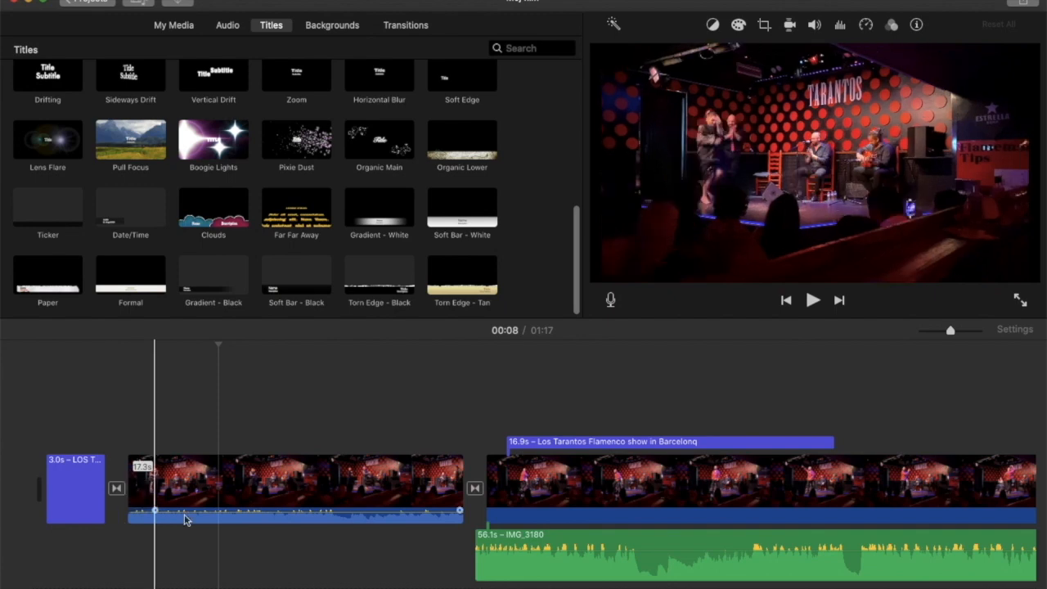
pyautogui.moveTo(459, 511); pyautogui.dragTo(441, 512)
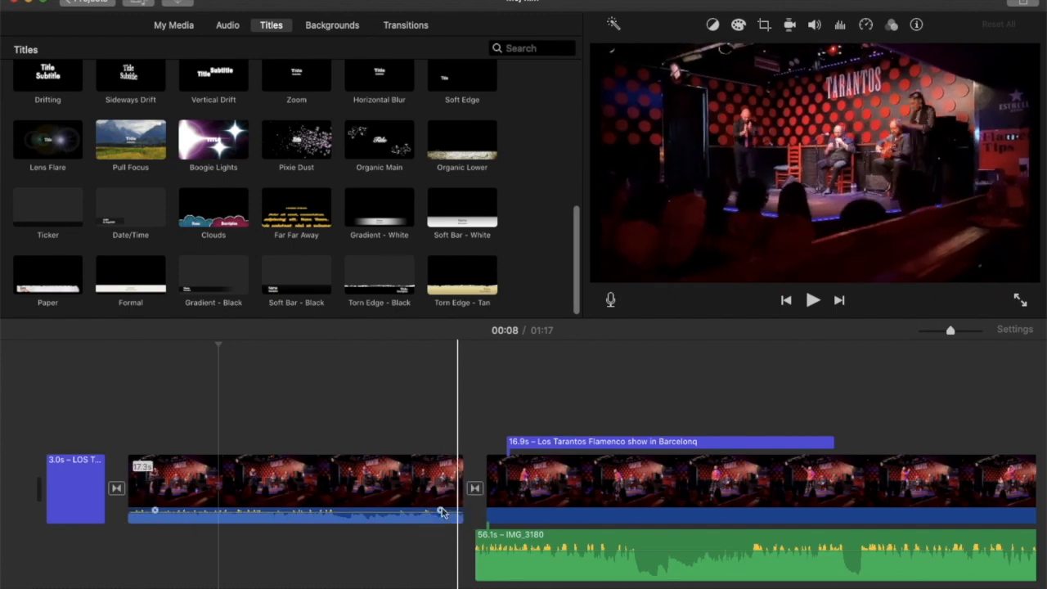
# Add a fade-in of about 3.5 s to the start of the detached IMG_3180 audio.
pyautogui.click(522, 561)
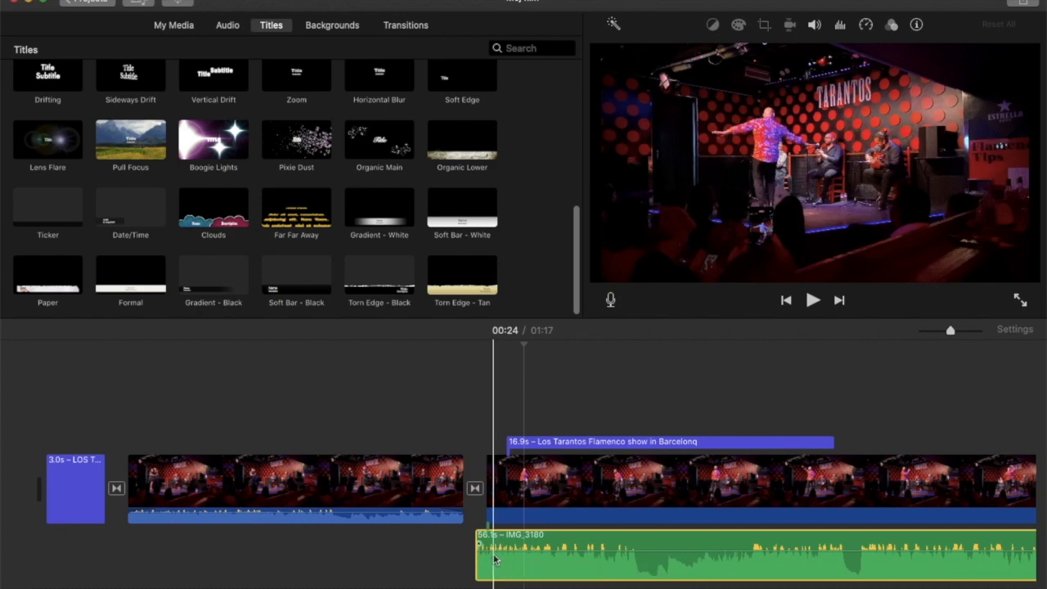
pyautogui.moveTo(481, 541)
pyautogui.mouseDown()
pyautogui.moveTo(496, 542)
pyautogui.moveTo(477, 544)
pyautogui.mouseUp()
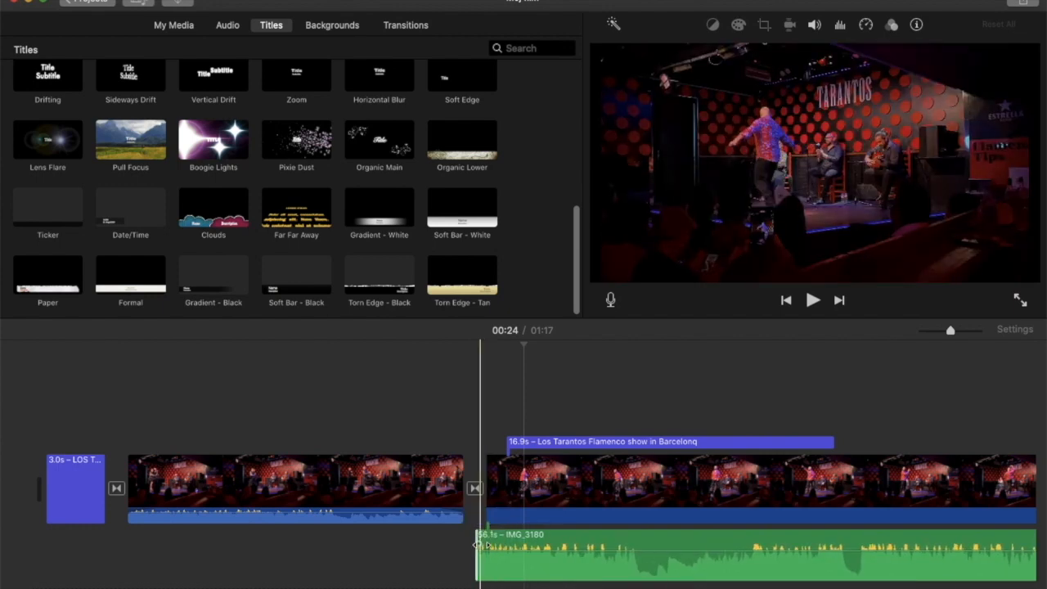
pyautogui.moveTo(478, 544); pyautogui.dragTo(546, 547)
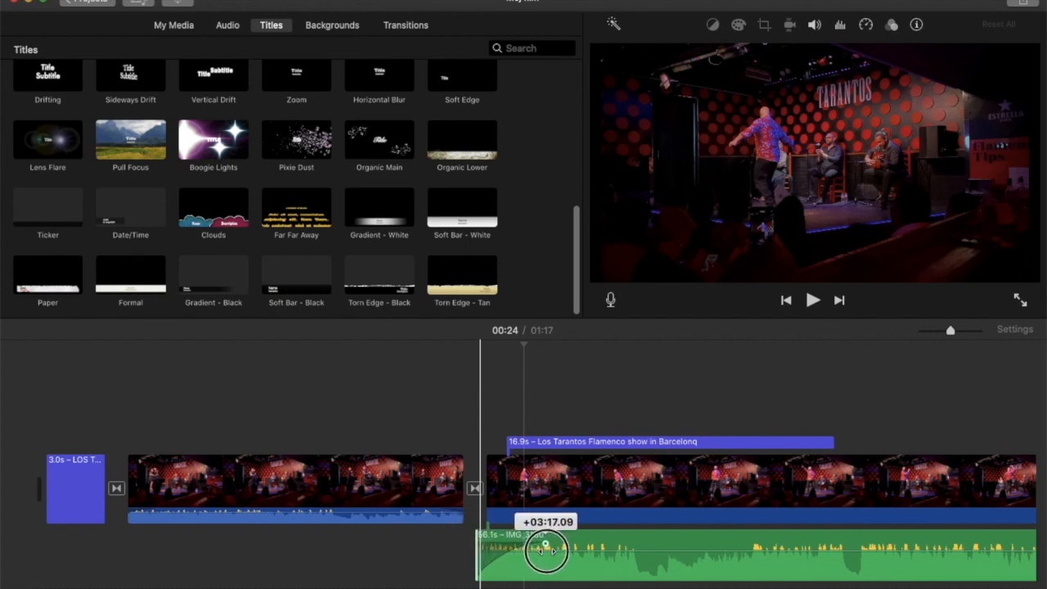
pyautogui.moveTo(546, 553); pyautogui.dragTo(707, 555)
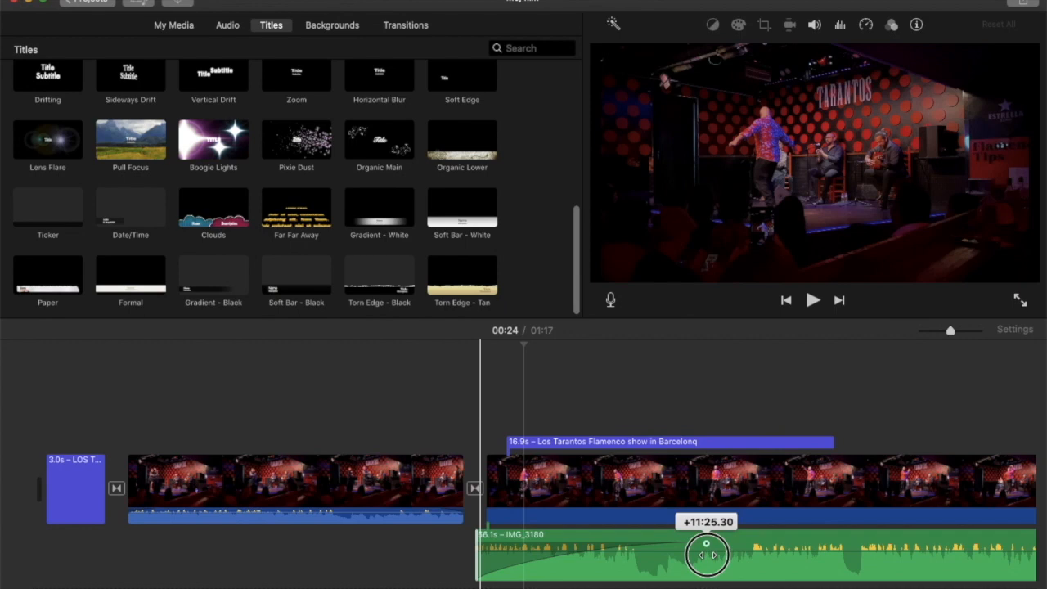
pyautogui.moveTo(706, 555); pyautogui.dragTo(544, 544)
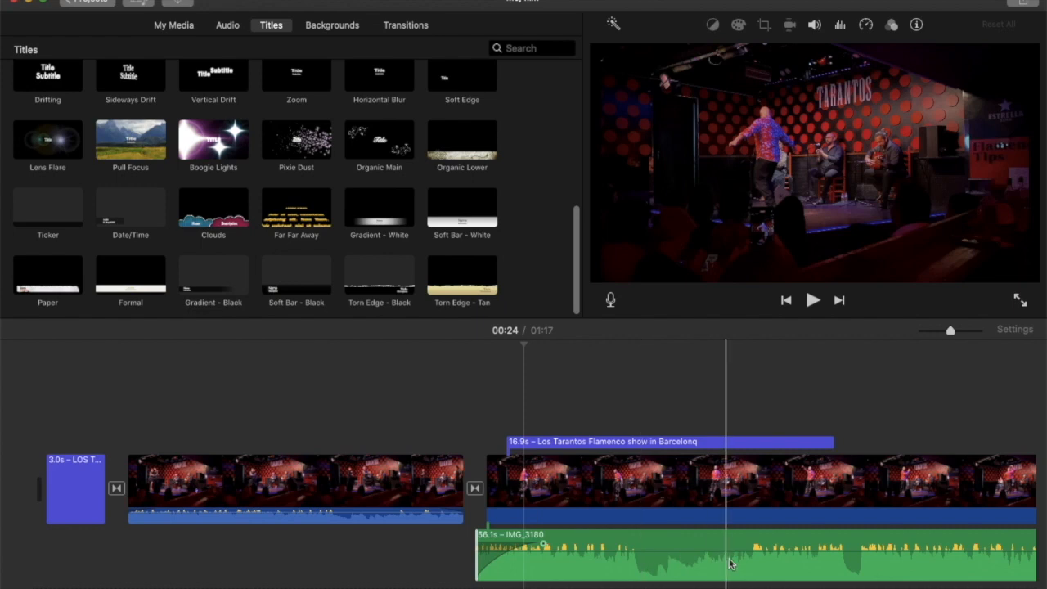
# Fade out the end of the detached audio over about 9 s, starting where the scrolling credits begin.
pyautogui.hscroll(10, 746, 561)
pyautogui.hscroll(3, 746, 561)
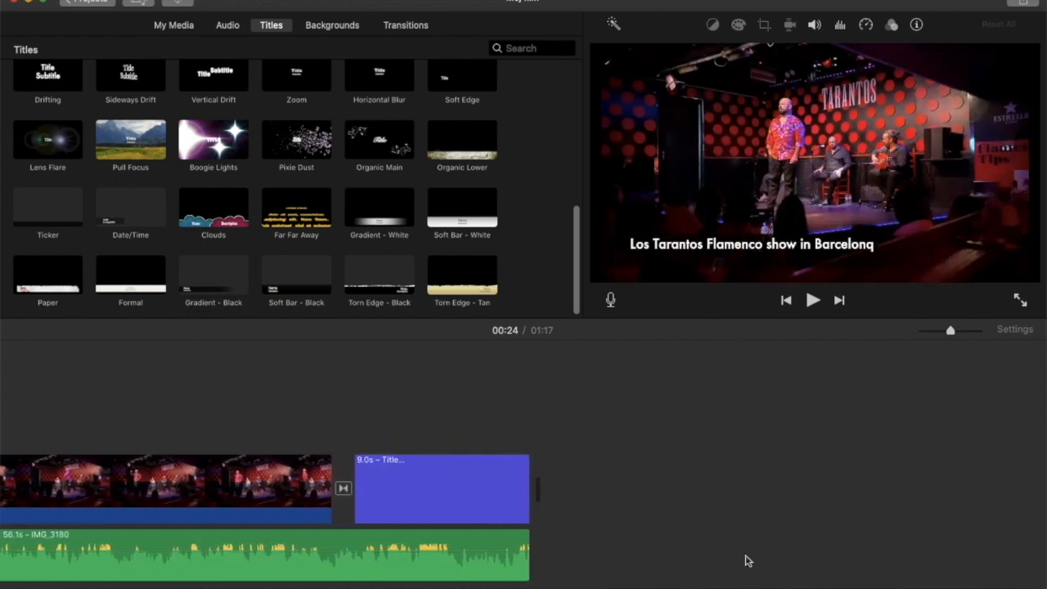
pyautogui.click(525, 546)
pyautogui.moveTo(536, 544); pyautogui.dragTo(372, 541)
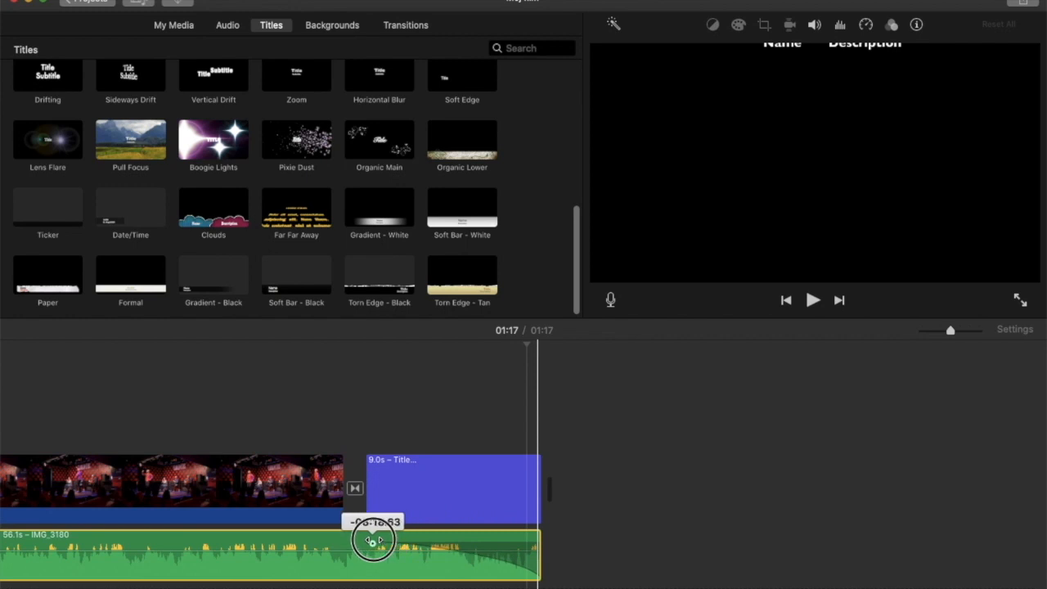
pyautogui.moveTo(372, 541); pyautogui.dragTo(367, 540)
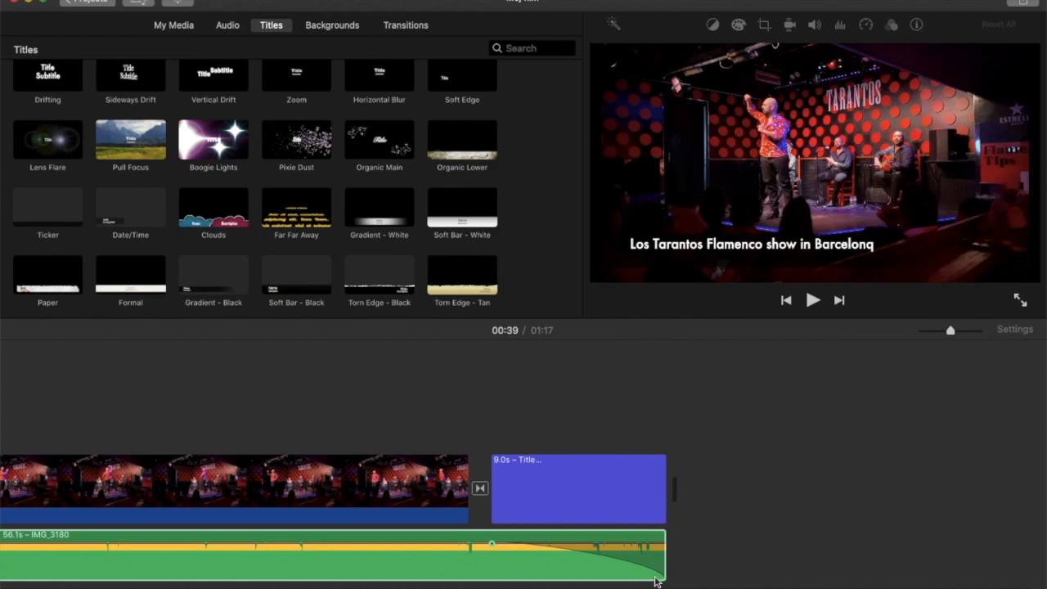
# Play the last part of the second concert clip to hear the detached audio's level.
pyautogui.click(286, 474)
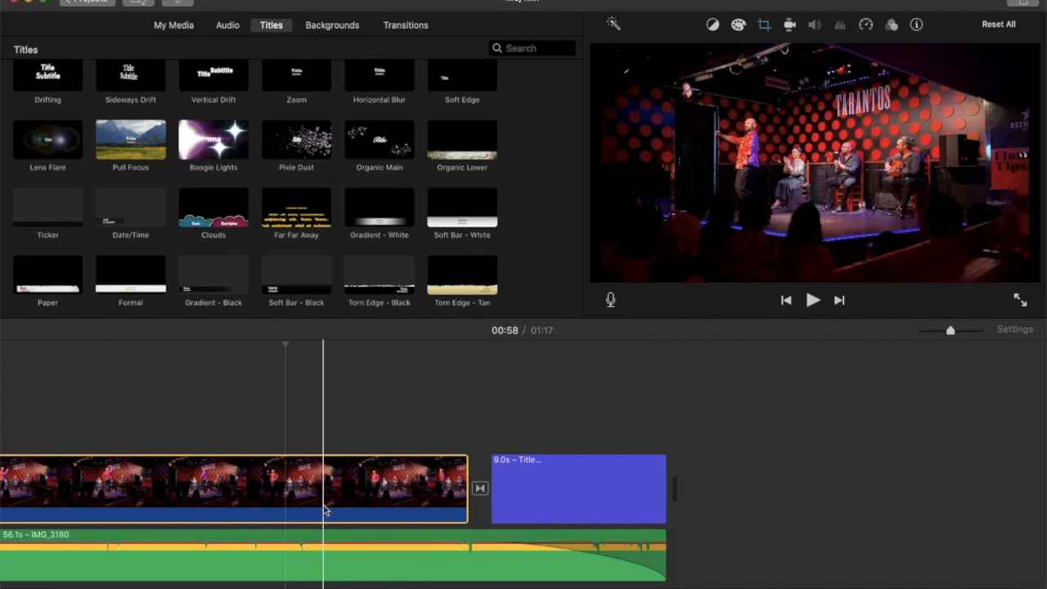
pyautogui.click(325, 418)
pyautogui.press('space')
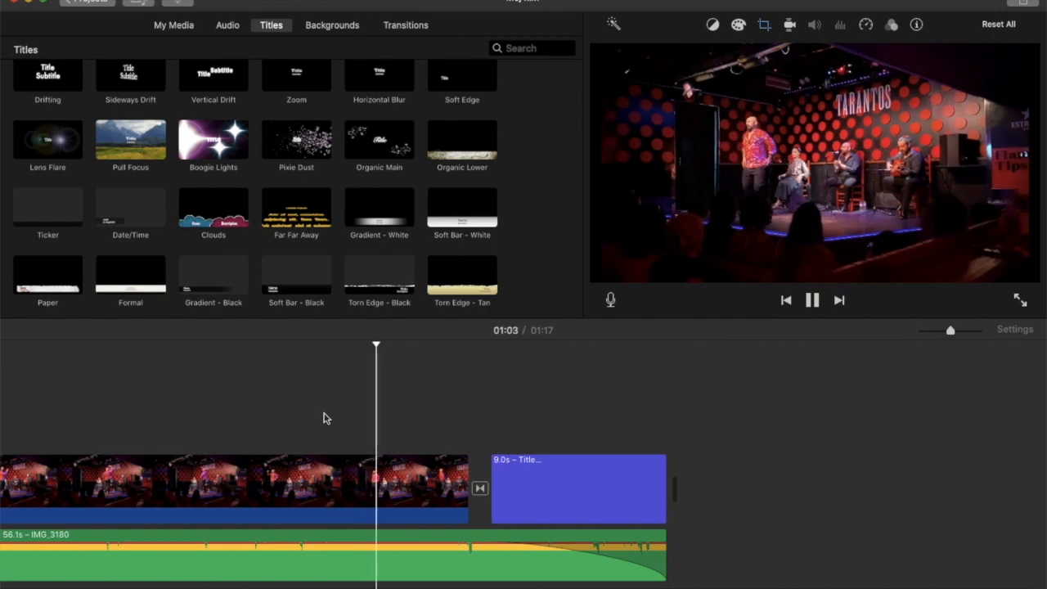
pyautogui.press('space')
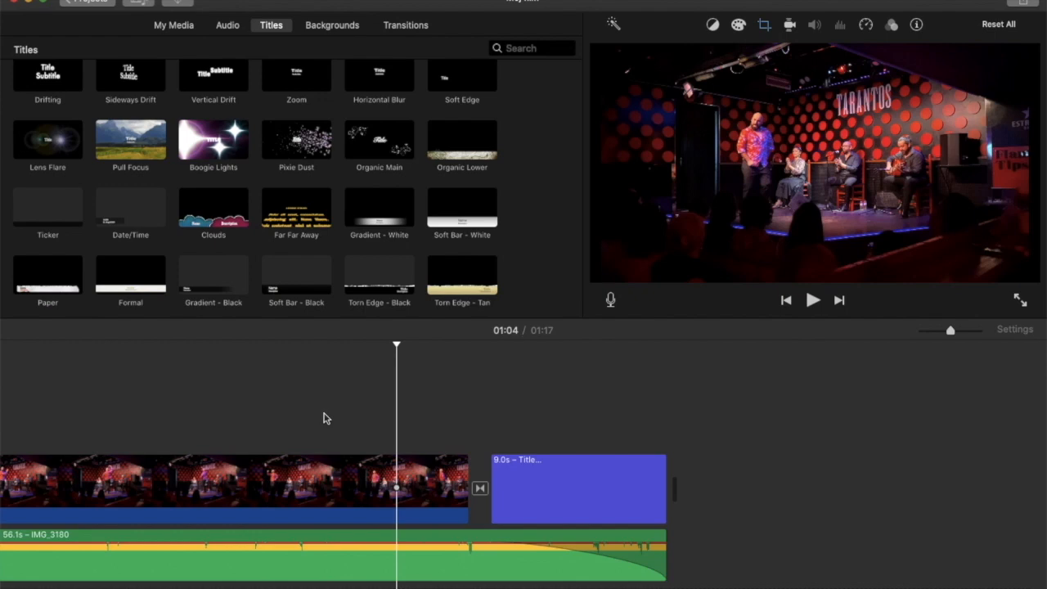
# Lower the overall volume of the detached IMG_3180 audio and add a pair of volume keyframes at each end of the section from about 0:49 to 1:01.
pyautogui.click(350, 561)
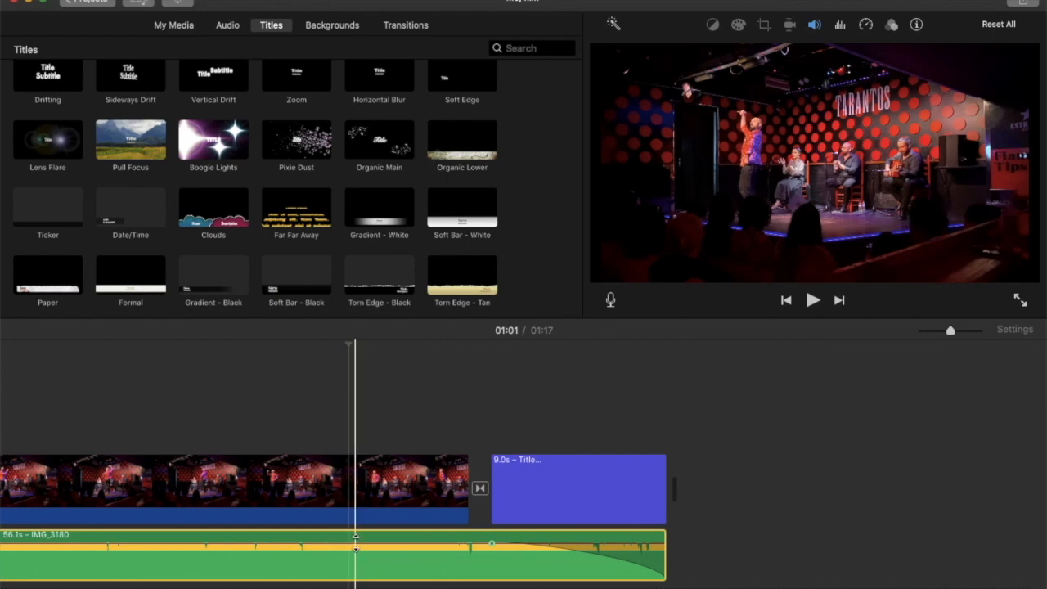
pyautogui.click(356, 543)
pyautogui.moveTo(356, 543); pyautogui.dragTo(355, 552)
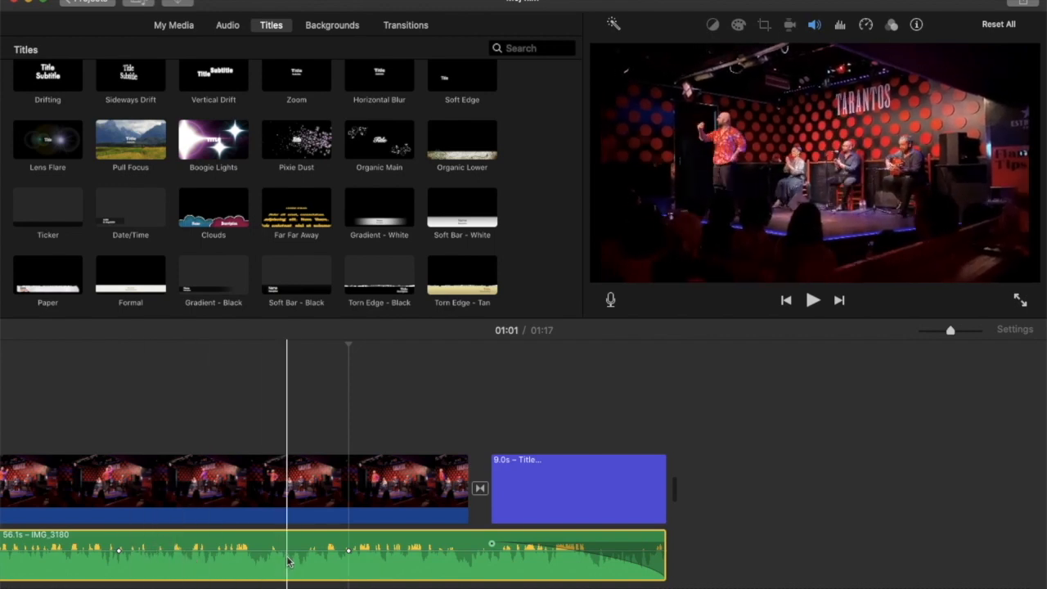
pyautogui.moveTo(350, 554); pyautogui.dragTo(381, 550)
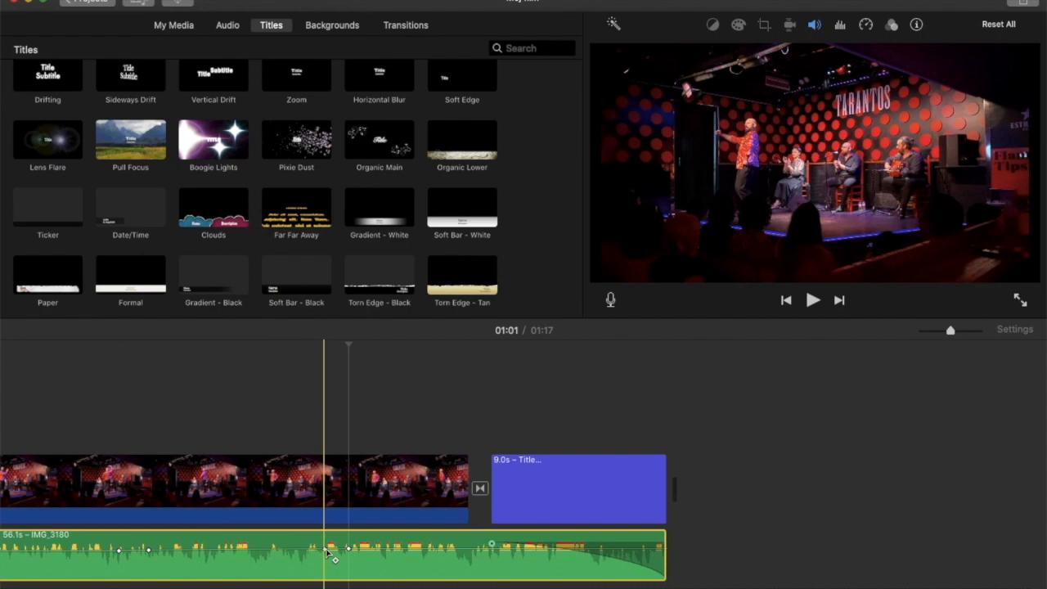
# Lower both inner volume keyframes to duck the audio between them, and raise the level of that ducked section slightly.
pyautogui.moveTo(332, 556); pyautogui.dragTo(326, 549)
pyautogui.moveTo(326, 553); pyautogui.dragTo(325, 570)
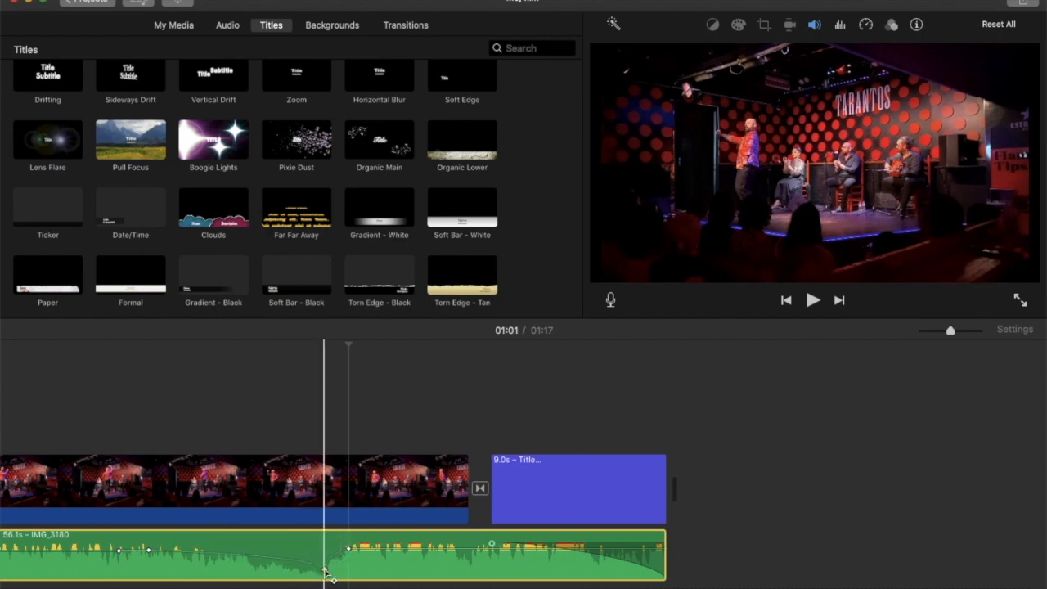
pyautogui.click(149, 549)
pyautogui.moveTo(149, 549); pyautogui.dragTo(148, 566)
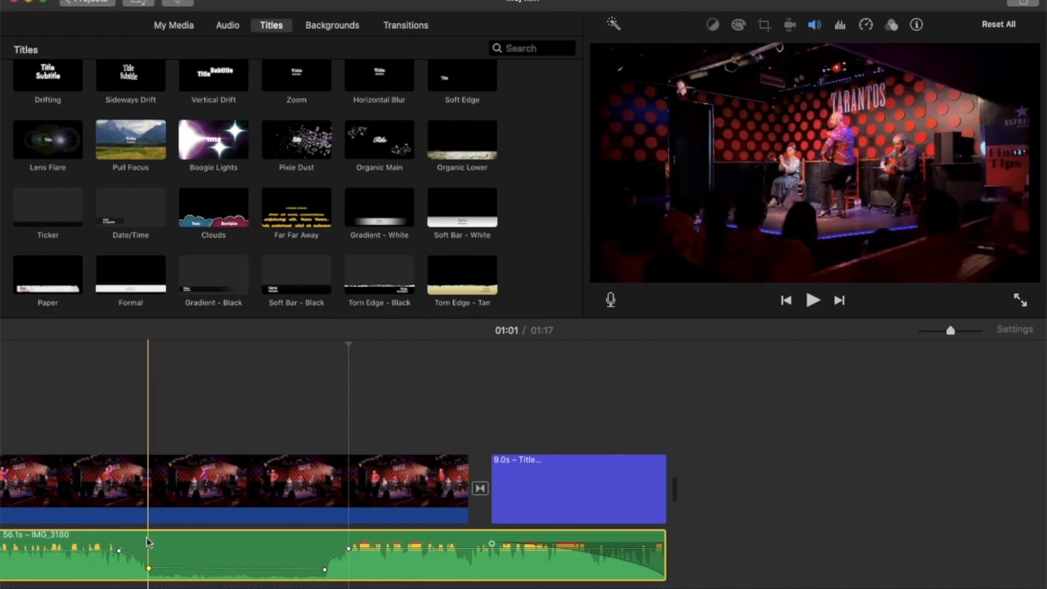
pyautogui.moveTo(149, 565); pyautogui.dragTo(150, 571)
pyautogui.click(189, 569)
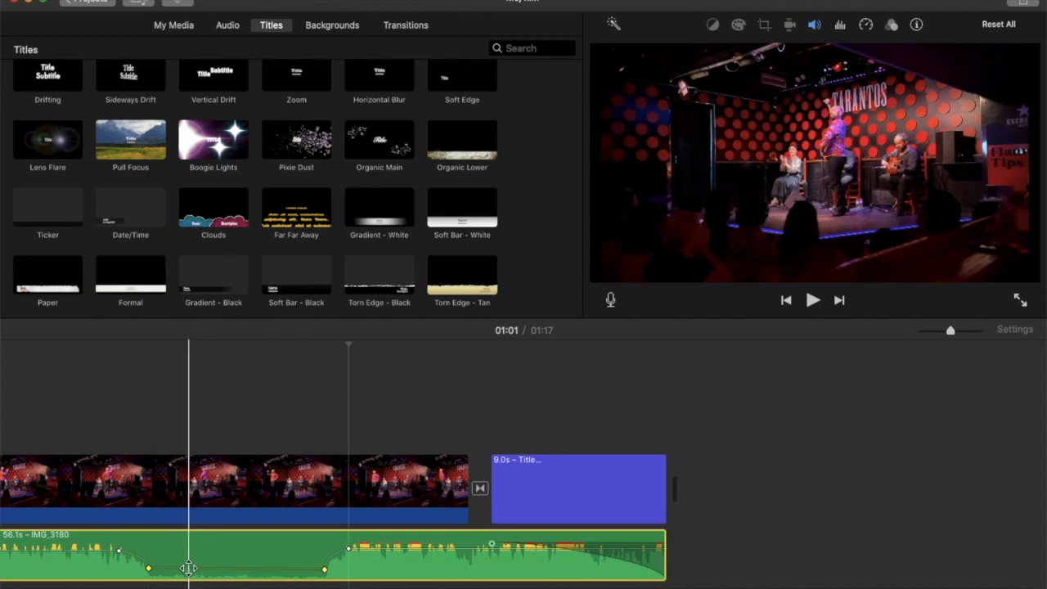
pyautogui.moveTo(189, 569); pyautogui.dragTo(189, 564)
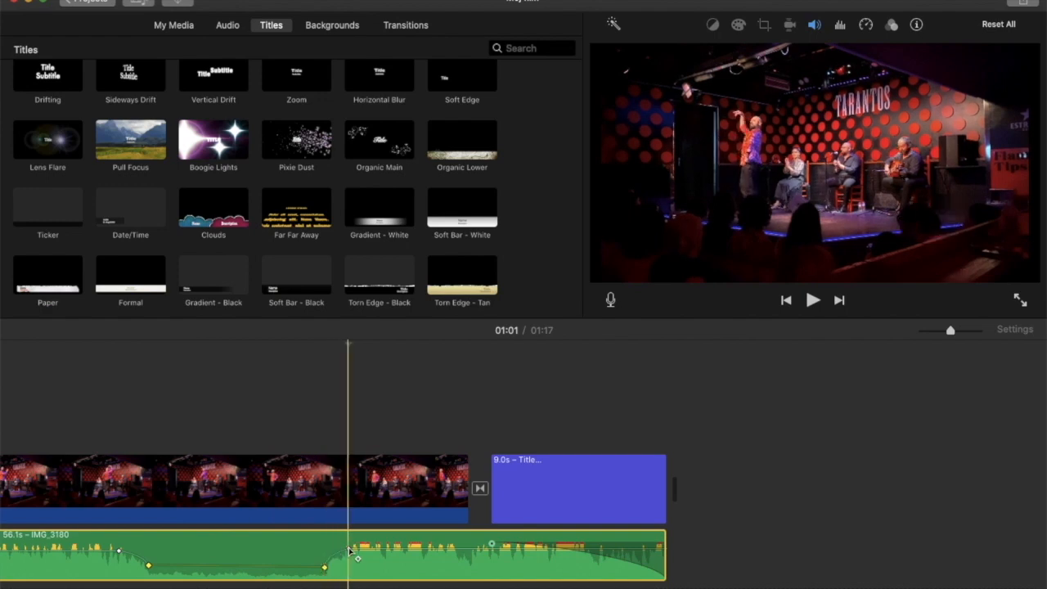
# Play the second concert clip through the ducked section until about 1:03 to hear the keyframed volume changes.
pyautogui.click(45, 493)
pyautogui.press('space')
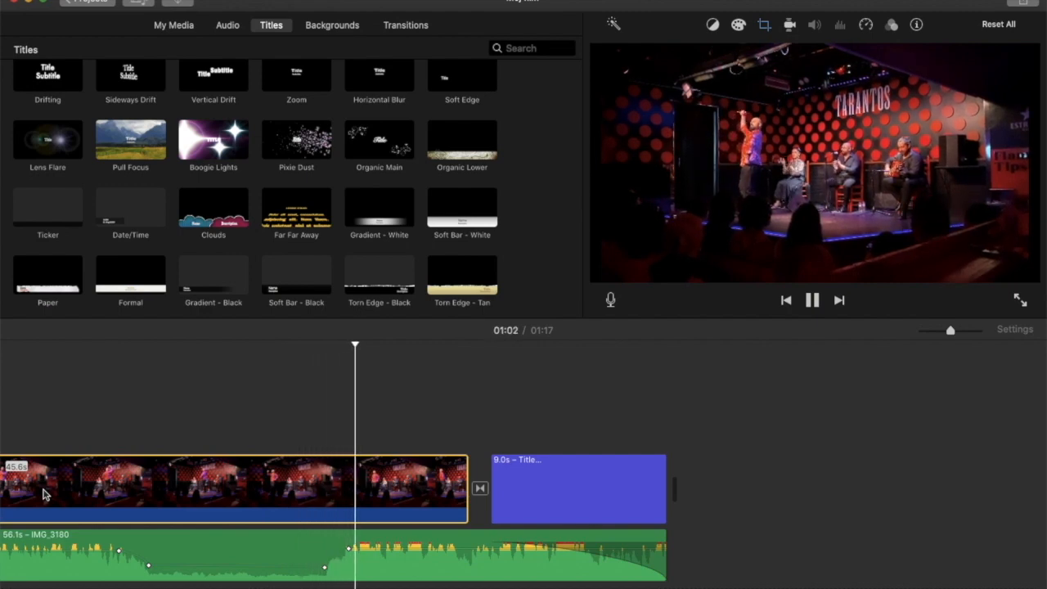
pyautogui.press('space')
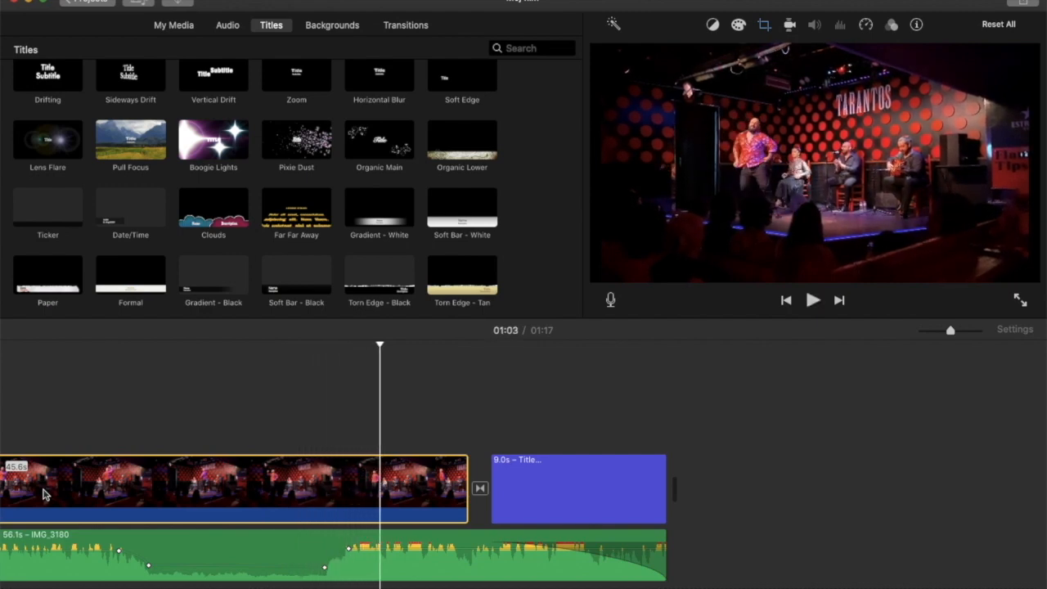